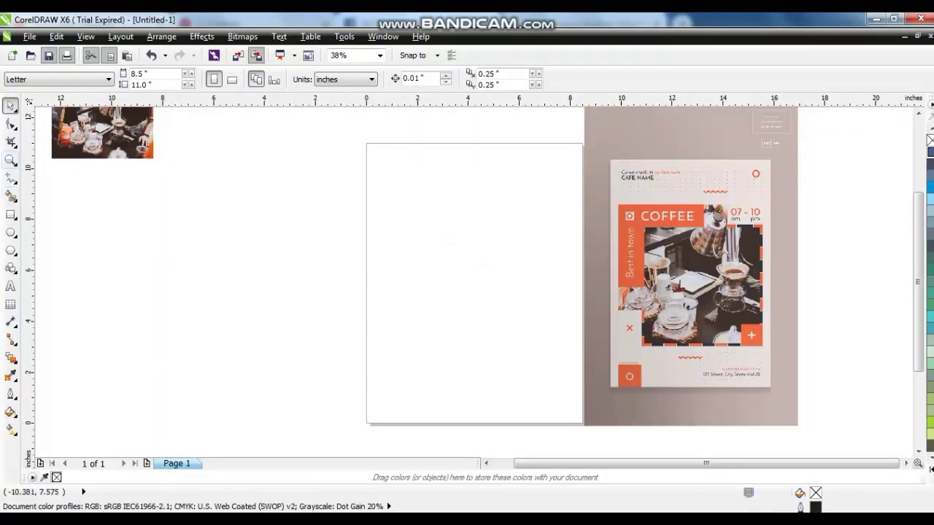
Zoom in on the blank page and draw a rectangle covering the whole page.
{"action": "left_click", "coordinate": [10, 159]}
{"action": "mouse_move", "coordinate": [360, 135]}
{"action": "left_mouse_down"}
{"action": "mouse_move", "coordinate": [584, 379]}
{"action": "mouse_move", "coordinate": [776, 412]}
{"action": "mouse_move", "coordinate": [788, 423]}
{"action": "left_mouse_up"}
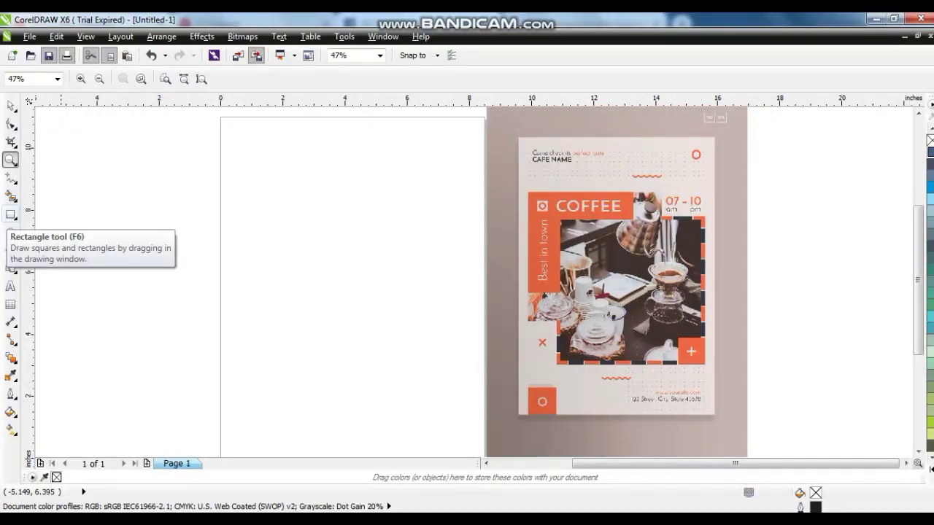
{"action": "left_click", "coordinate": [11, 214]}
{"action": "left_click_drag", "start_coordinate": [251, 127], "coordinate": [471, 423]}
{"action": "left_click", "coordinate": [11, 160]}
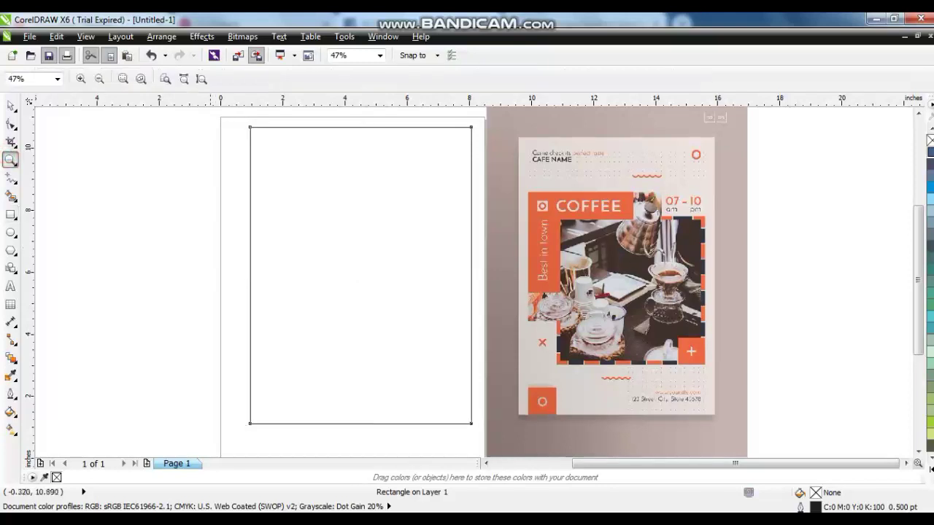
{"action": "left_click_drag", "start_coordinate": [225, 119], "coordinate": [722, 438]}
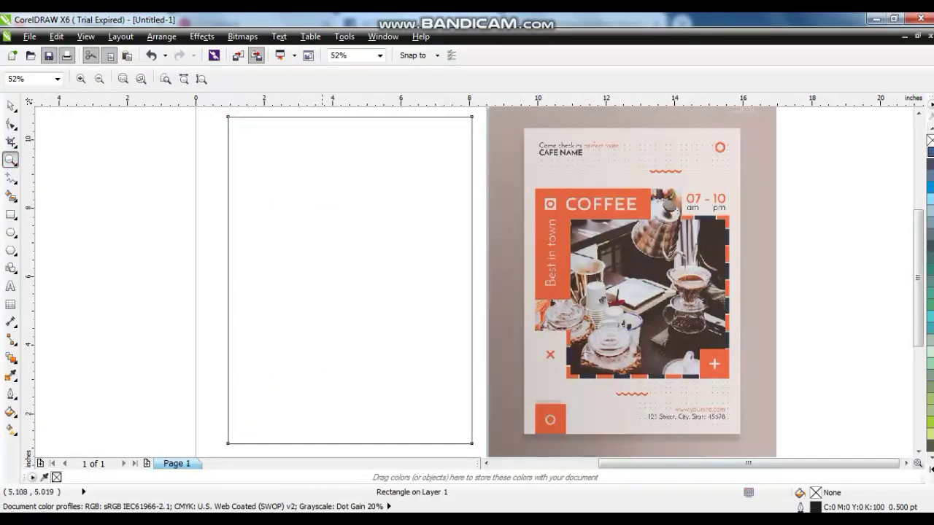
Fill the page rectangle pale mint (C:11 M:0 Y:4 K:0) and remove its outline.
{"action": "left_click", "coordinate": [10, 106]}
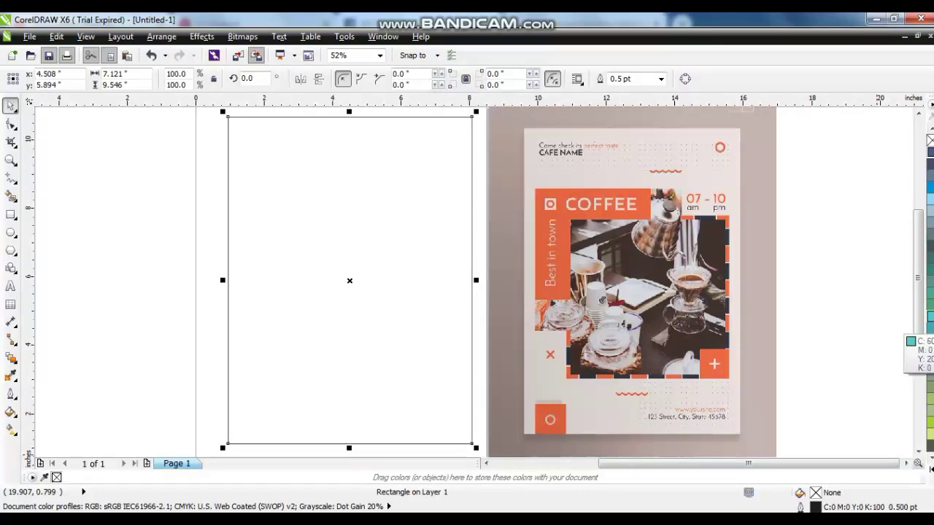
{"action": "left_click", "coordinate": [929, 464]}
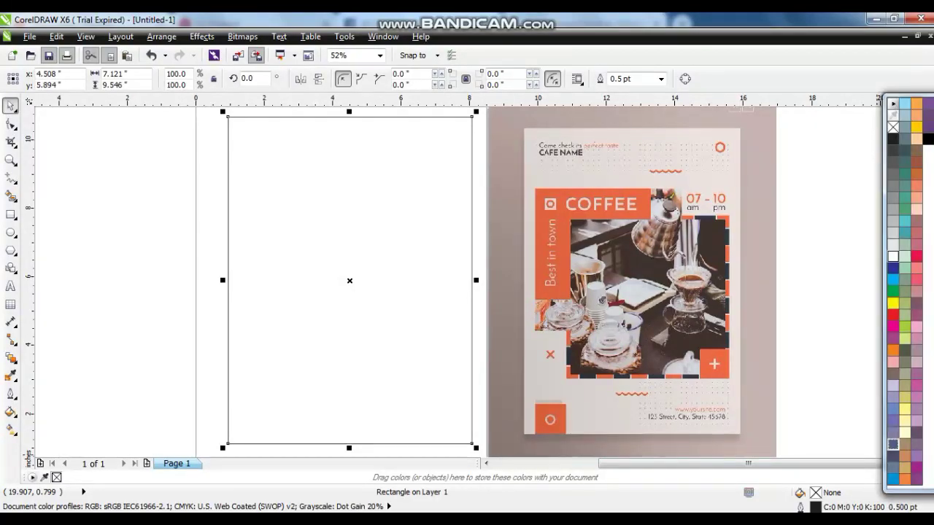
{"action": "left_click", "coordinate": [893, 256]}
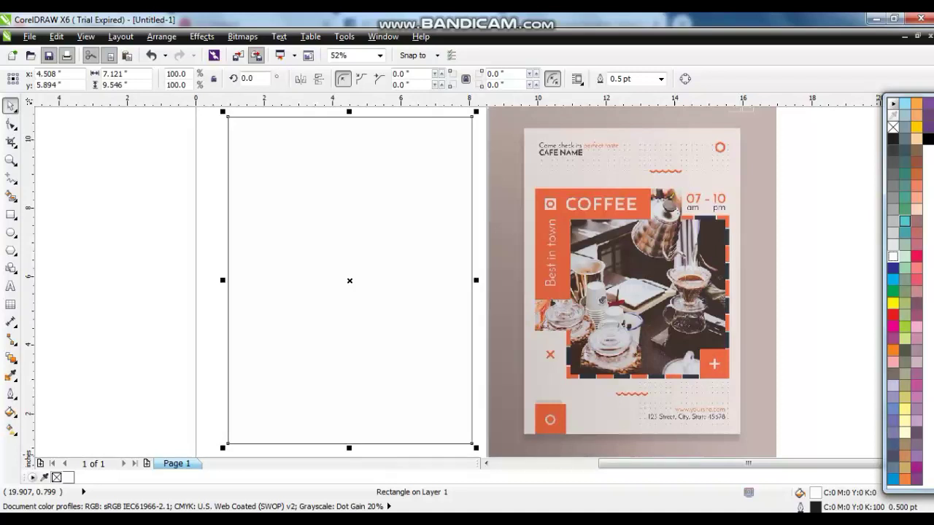
{"action": "left_click", "coordinate": [904, 221]}
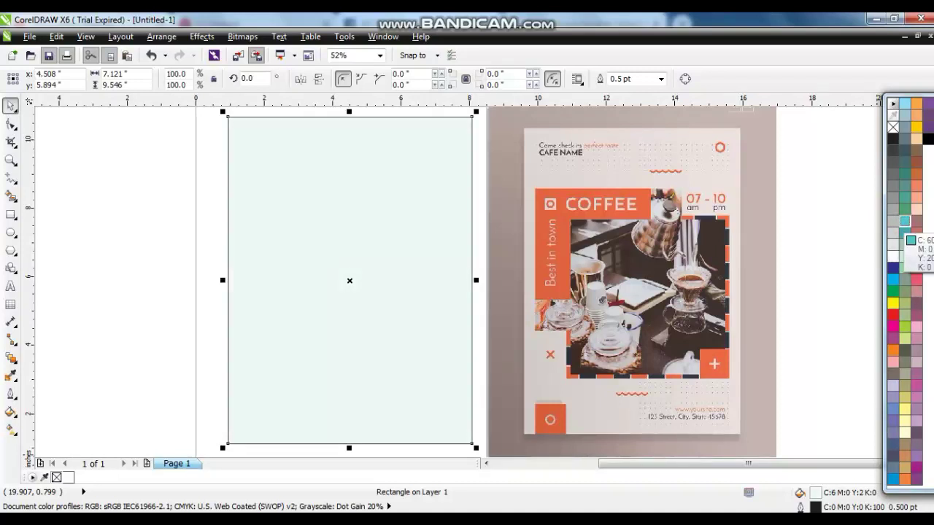
{"action": "left_click", "coordinate": [916, 251]}
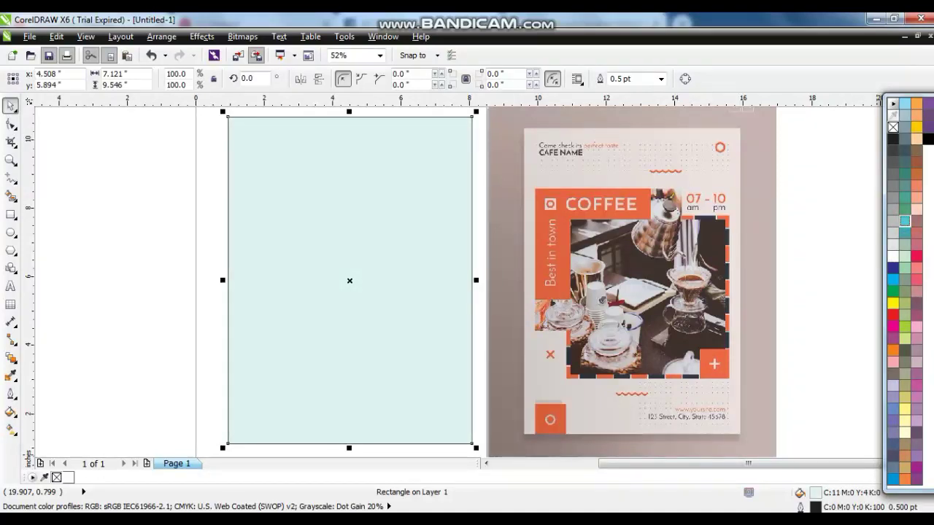
{"action": "right_click", "coordinate": [893, 127]}
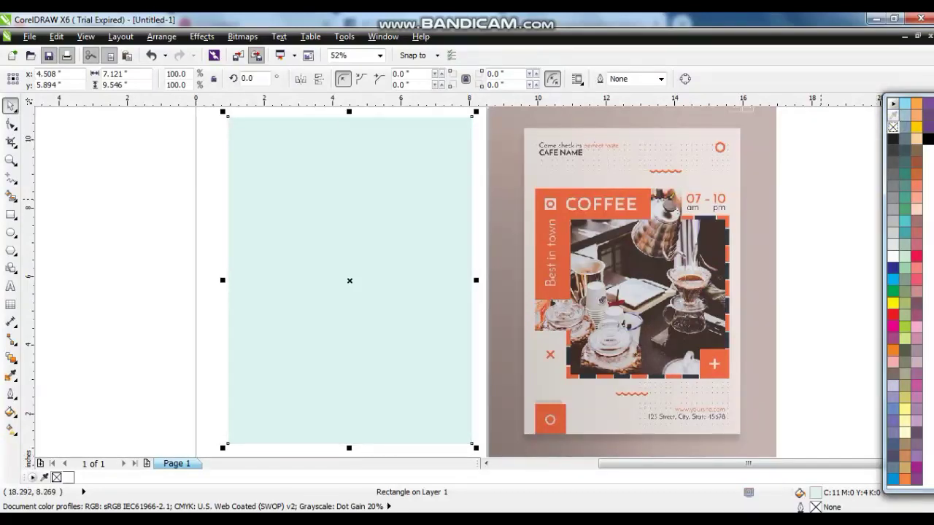
{"action": "left_click", "coordinate": [813, 202]}
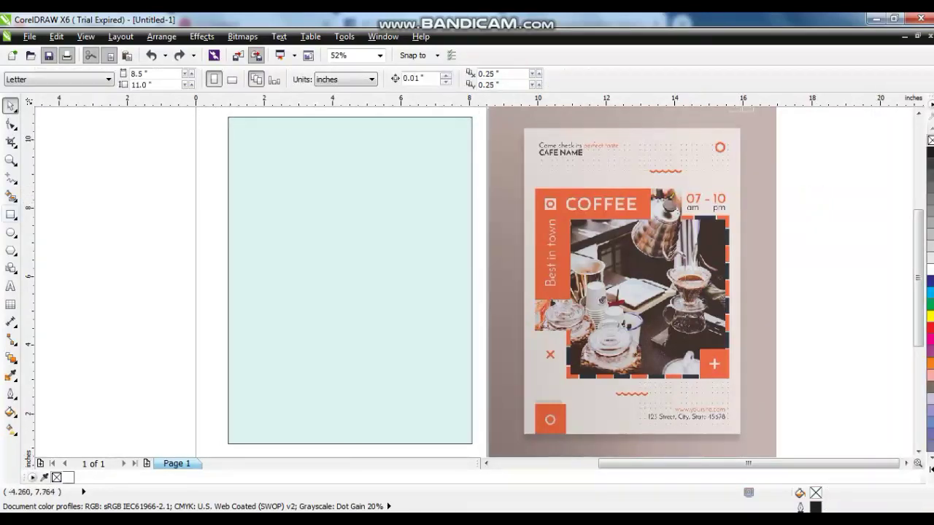
Draw a 5.108-inch square outline and move it to the centre of the mint page.
{"action": "left_click", "coordinate": [11, 215]}
{"action": "left_click_drag", "start_coordinate": [308, 197], "coordinate": [483, 372]}
{"action": "left_click", "coordinate": [11, 106]}
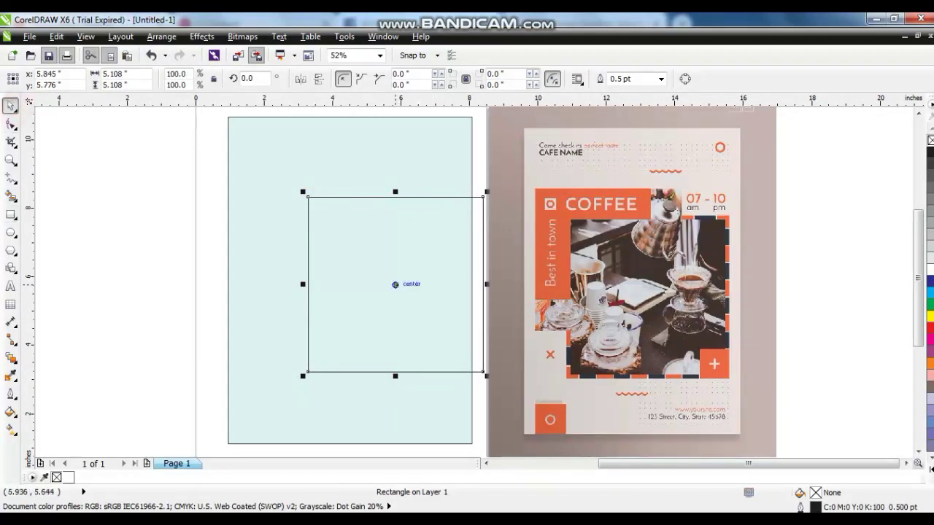
{"action": "left_click_drag", "start_coordinate": [397, 285], "coordinate": [371, 298]}
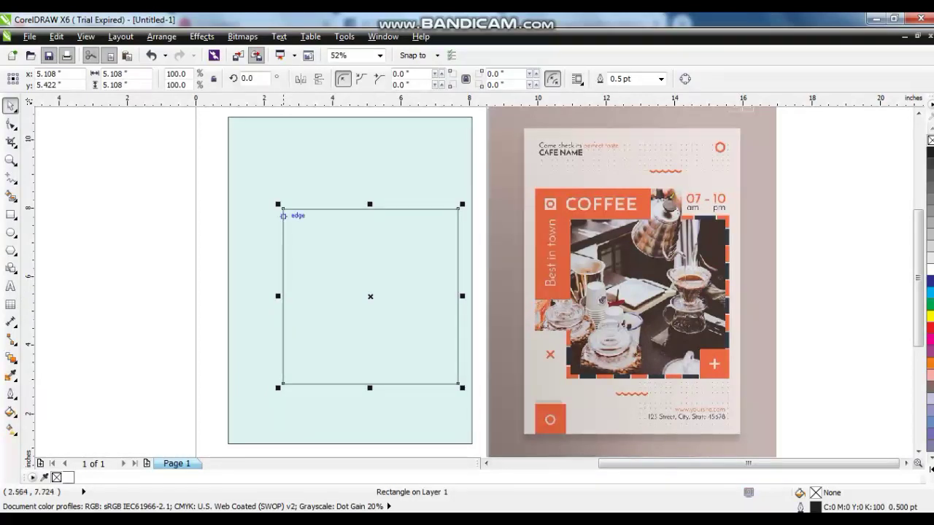
{"action": "left_click", "coordinate": [129, 203]}
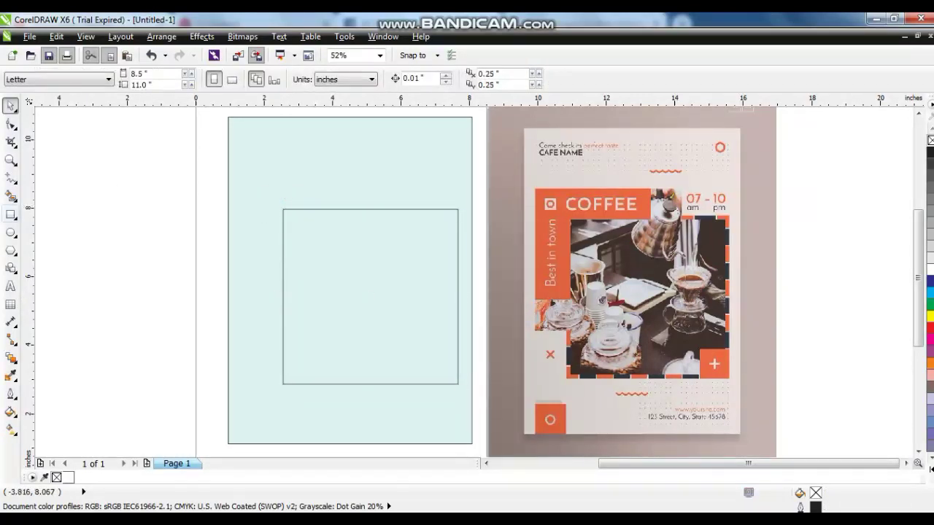
{"action": "left_click", "coordinate": [11, 160]}
{"action": "left_click_drag", "start_coordinate": [93, 178], "coordinate": [536, 407]}
Draw a long thin white rectangle across the page's left edge.
{"action": "left_click", "coordinate": [11, 214]}
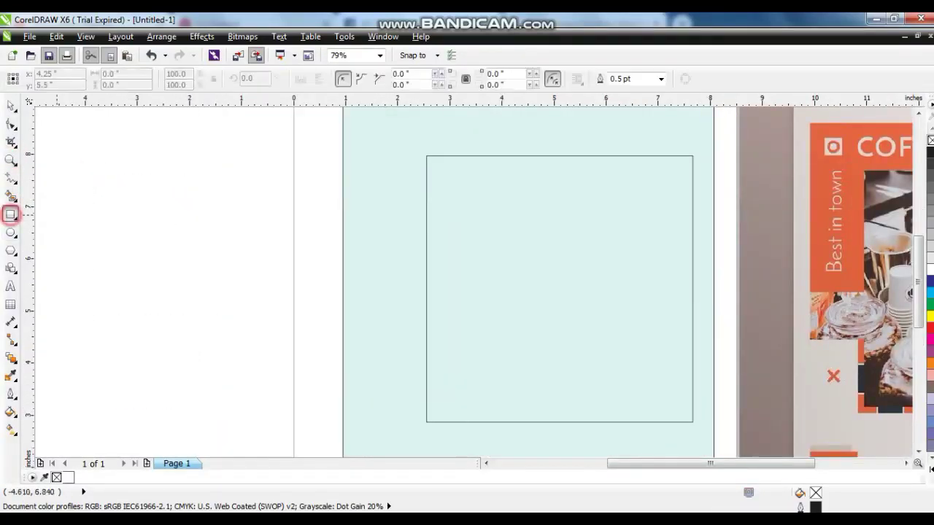
{"action": "left_click_drag", "start_coordinate": [57, 215], "coordinate": [384, 251]}
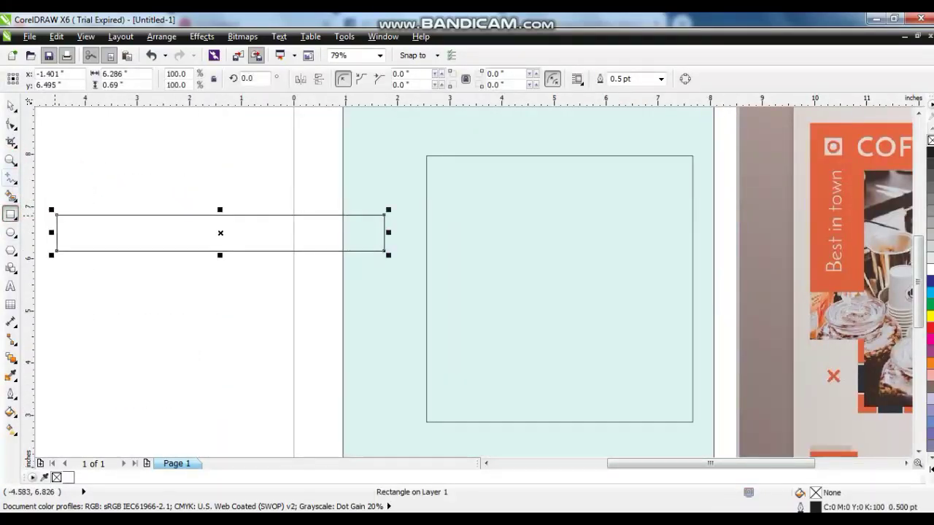
{"action": "left_click", "coordinate": [10, 160]}
{"action": "left_click_drag", "start_coordinate": [56, 202], "coordinate": [387, 264]}
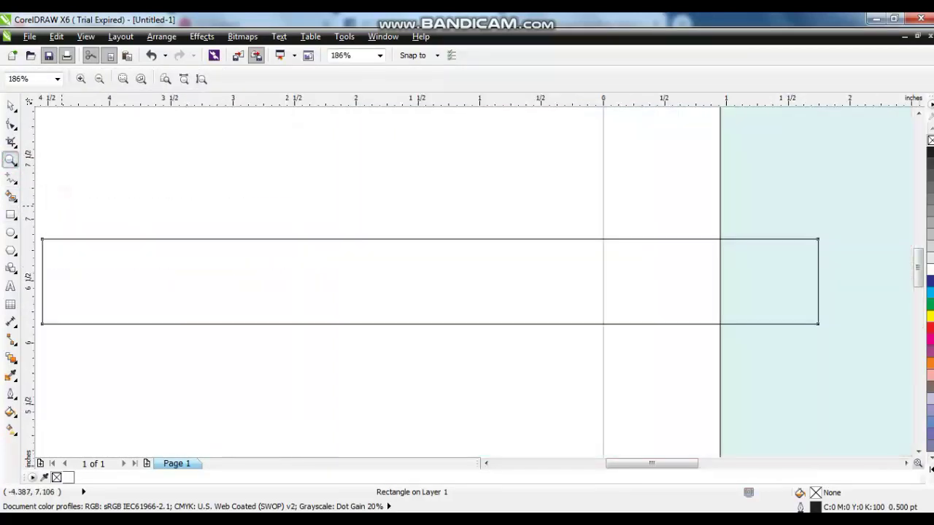
{"action": "left_click", "coordinate": [11, 106]}
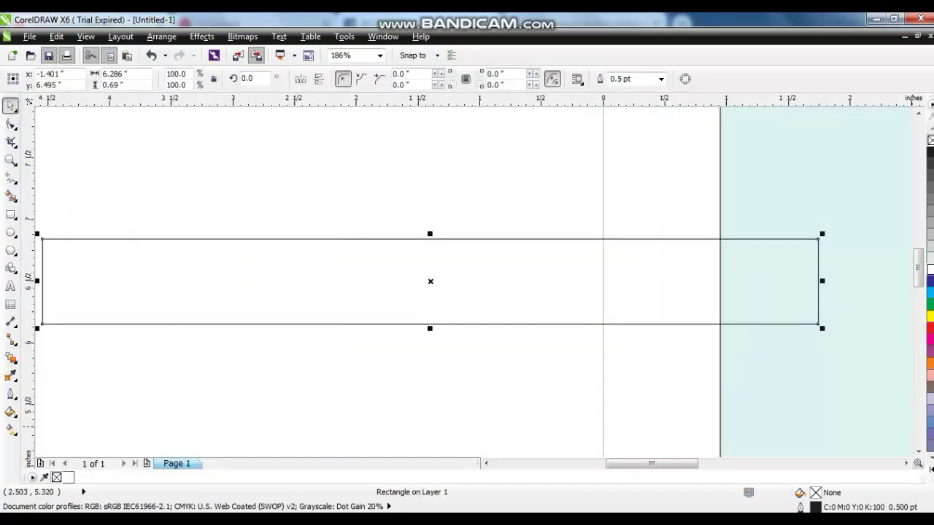
{"action": "left_click", "coordinate": [930, 269]}
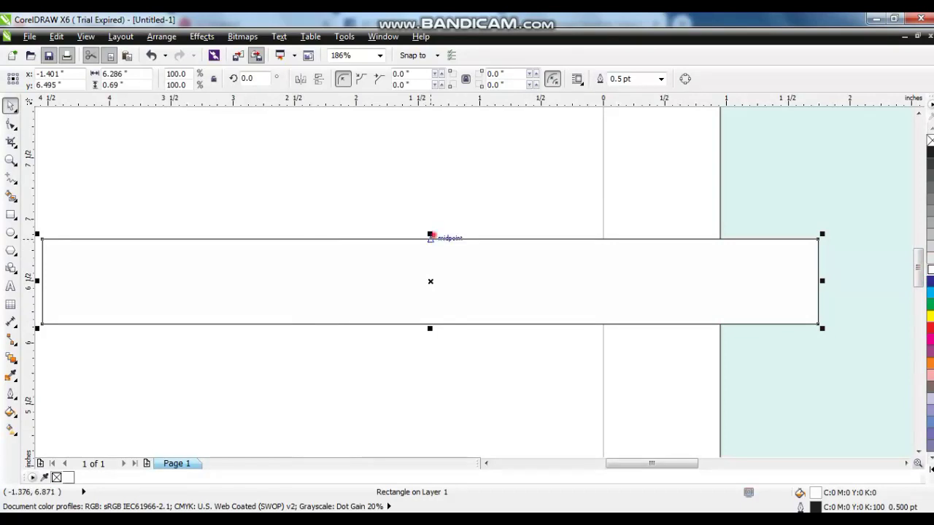
Add a slightly slimmer cyan copy inside the white strip and select both strips.
{"action": "left_click_drag", "start_coordinate": [430, 235], "coordinate": [430, 239]}
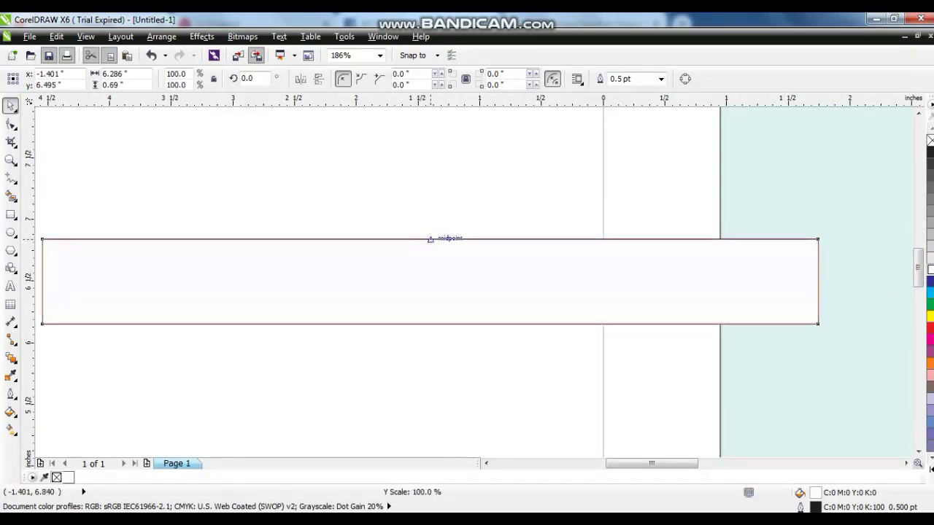
{"action": "left_click_drag", "start_coordinate": [429, 234], "coordinate": [430, 247]}
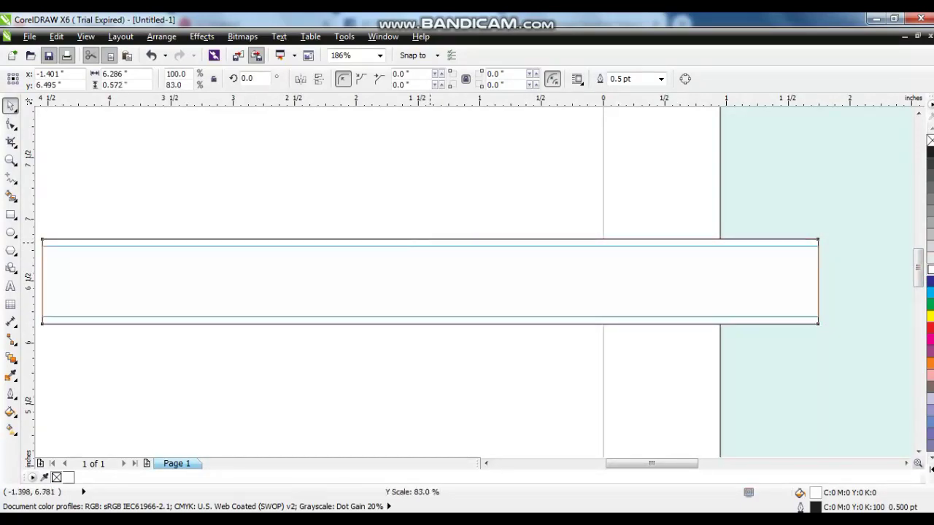
{"action": "left_click", "coordinate": [11, 160]}
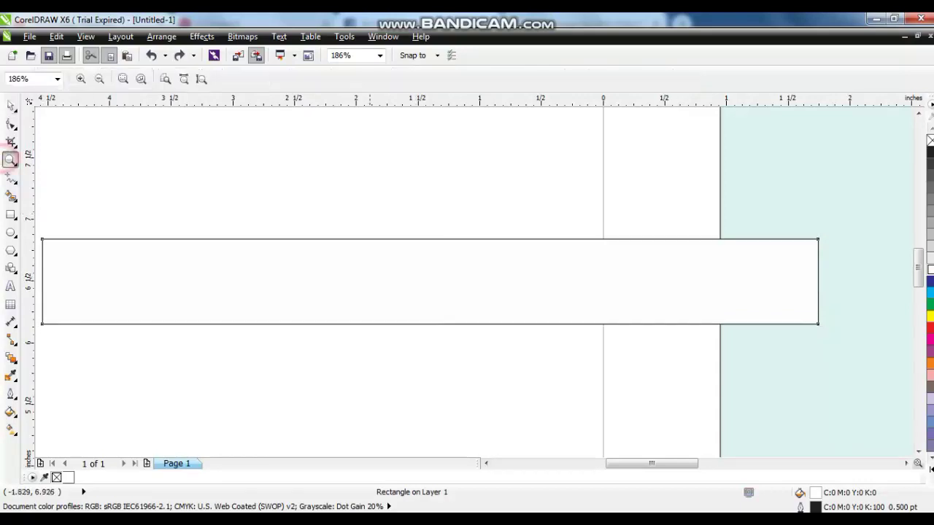
{"action": "left_click", "coordinate": [413, 283]}
{"action": "key", "text": "space"}
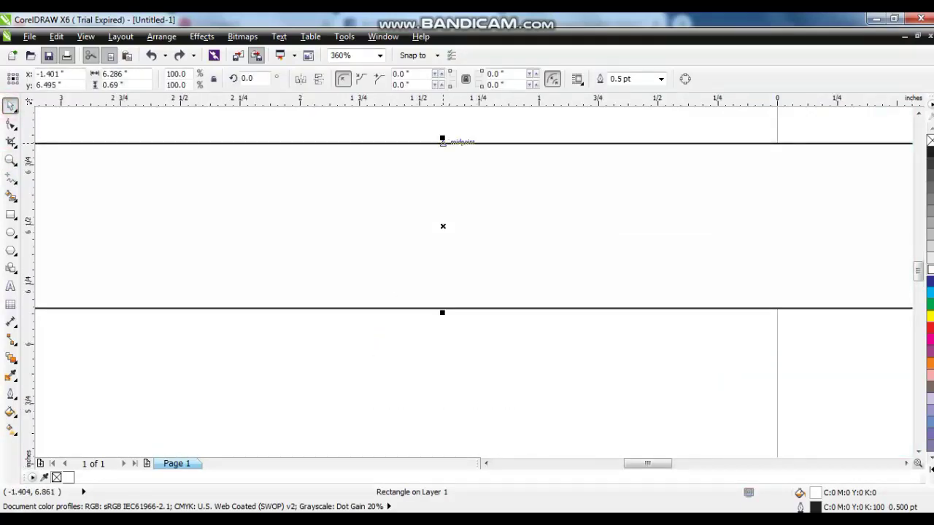
{"action": "left_click_drag", "start_coordinate": [442, 144], "coordinate": [444, 145]}
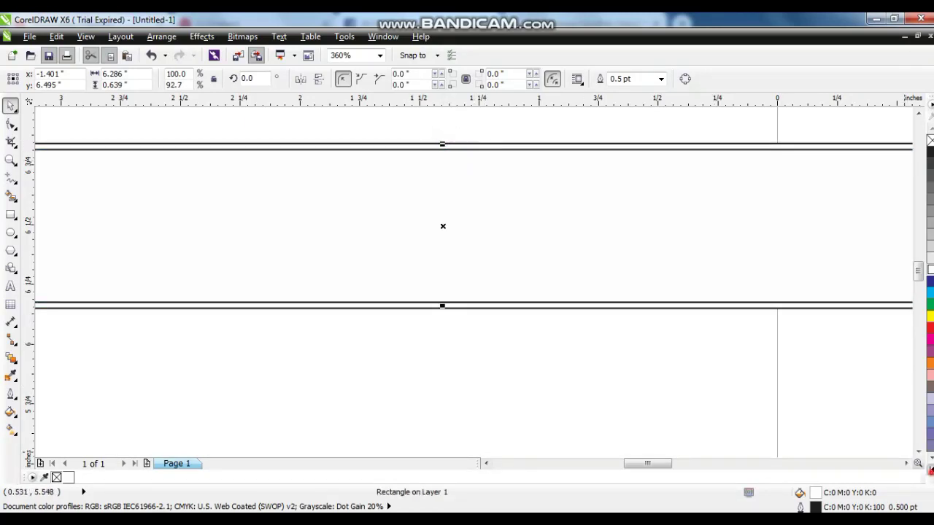
{"action": "left_click", "coordinate": [930, 470]}
{"action": "left_click", "coordinate": [904, 221]}
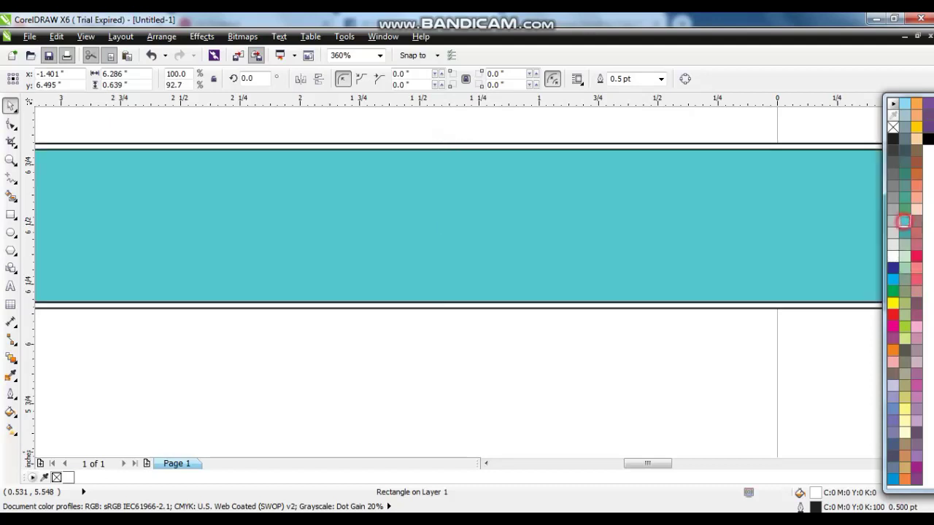
{"action": "left_click", "coordinate": [656, 140]}
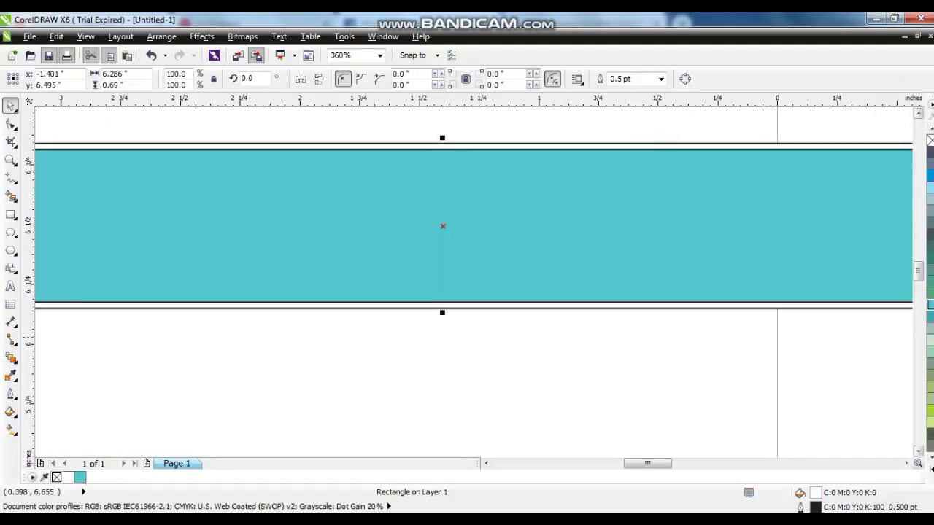
{"action": "left_click", "coordinate": [930, 473]}
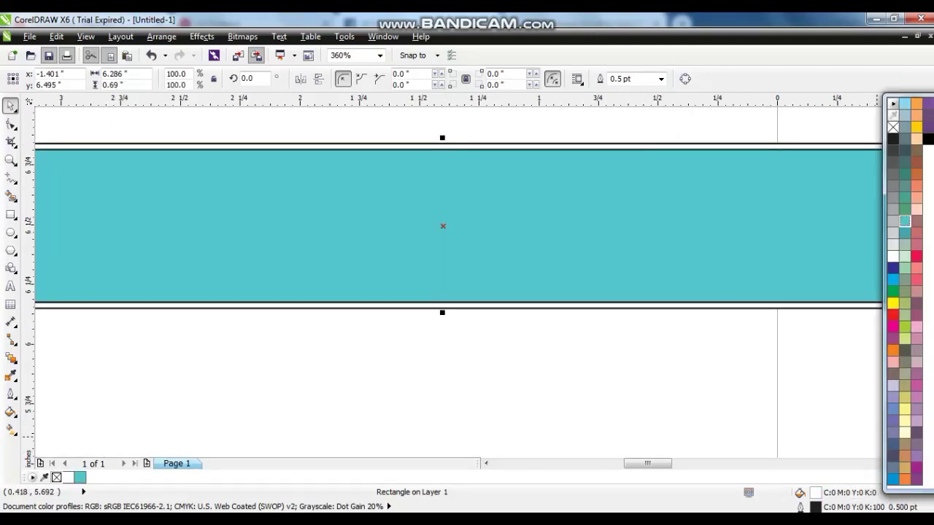
{"action": "left_click", "coordinate": [893, 257]}
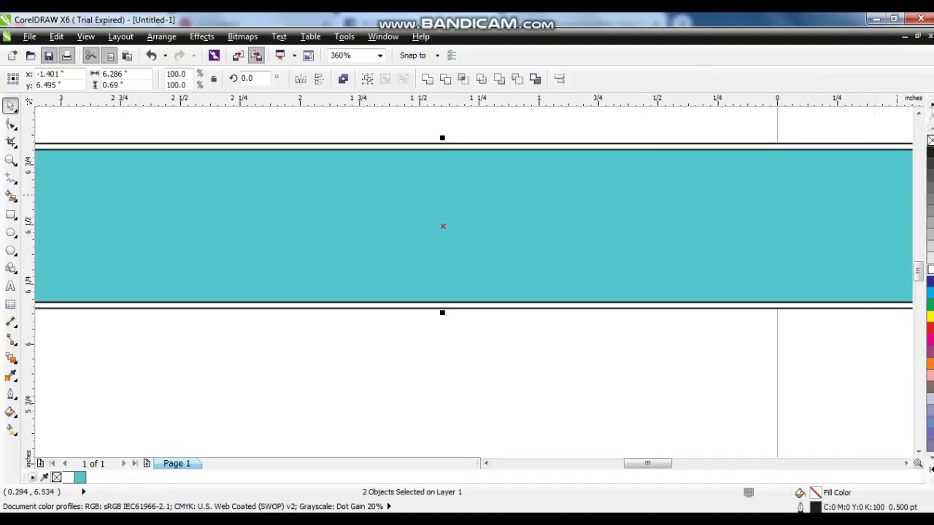
{"action": "scroll", "coordinate": [632, 286], "scroll_direction": "down", "scroll_amount": 5}
Group the strip pieces and centre the bar horizontally on the square frame.
{"action": "key", "text": "ctrl+g"}
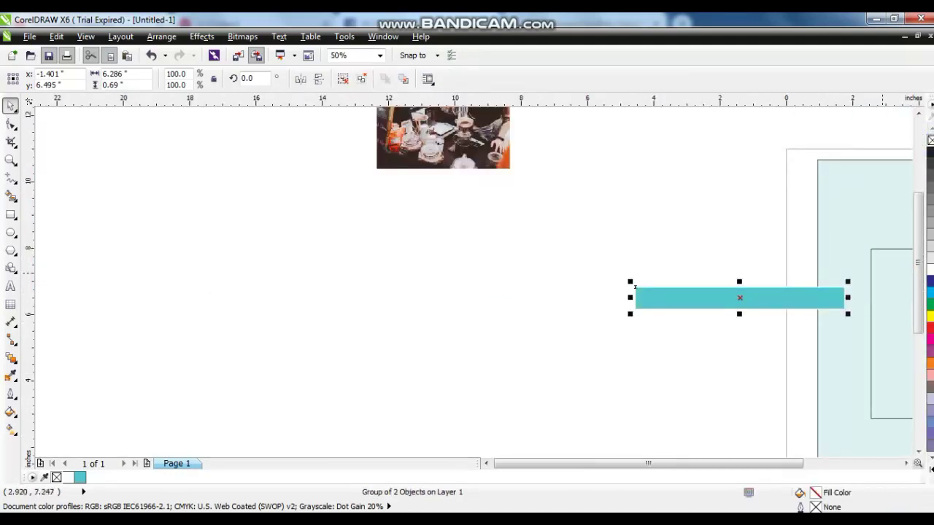
{"action": "left_click", "coordinate": [875, 248], "text": "shift"}
{"action": "key", "text": "c"}
{"action": "key", "text": "shift+F2"}
{"action": "scroll", "coordinate": [750, 327], "scroll_direction": "down", "scroll_amount": 2}
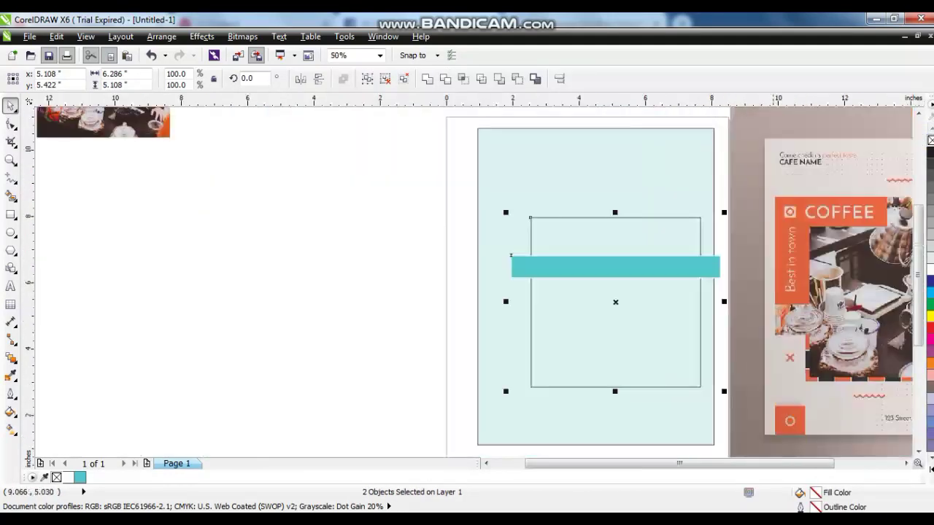
{"action": "left_click_drag", "start_coordinate": [484, 183], "coordinate": [415, 184]}
{"action": "key", "text": "ctrl+a"}
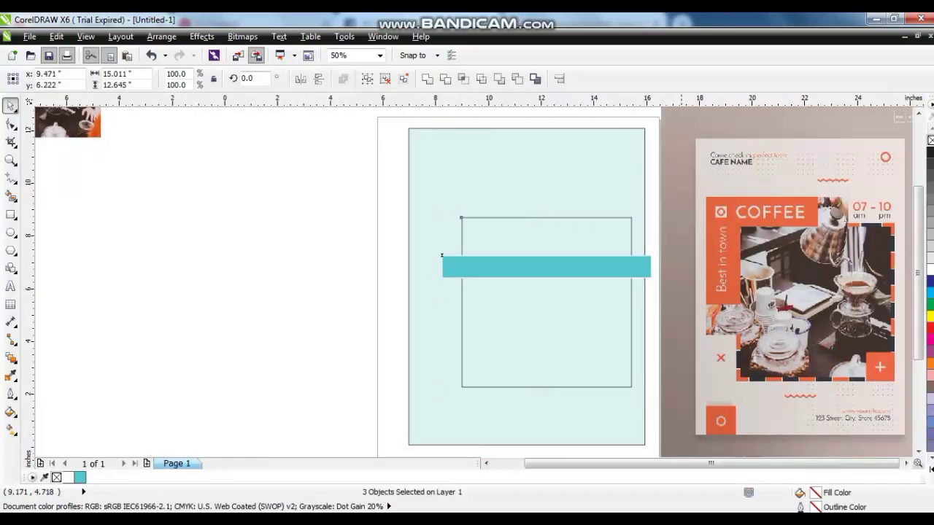
{"action": "key", "text": "shift+F2"}
{"action": "key", "text": "Escape"}
{"action": "key", "text": "z"}
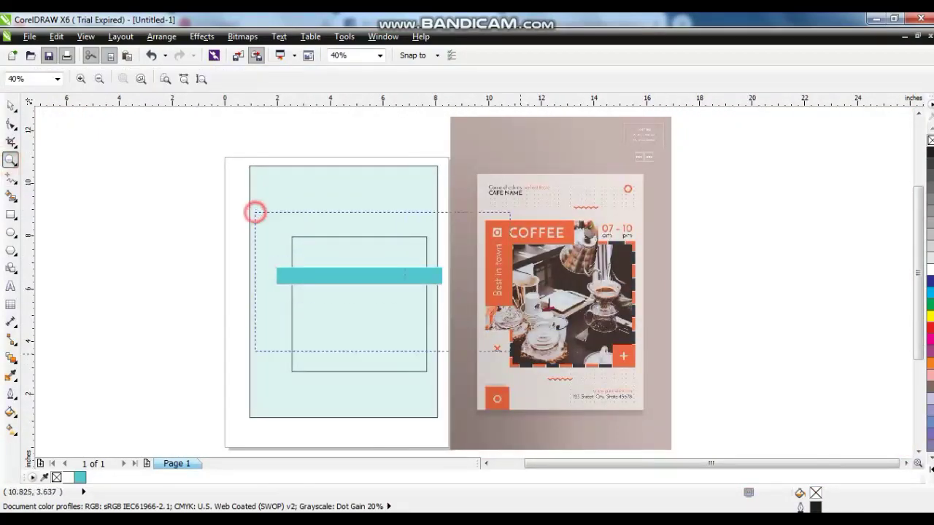
{"action": "left_click_drag", "start_coordinate": [255, 211], "coordinate": [674, 395]}
{"action": "key", "text": "space"}
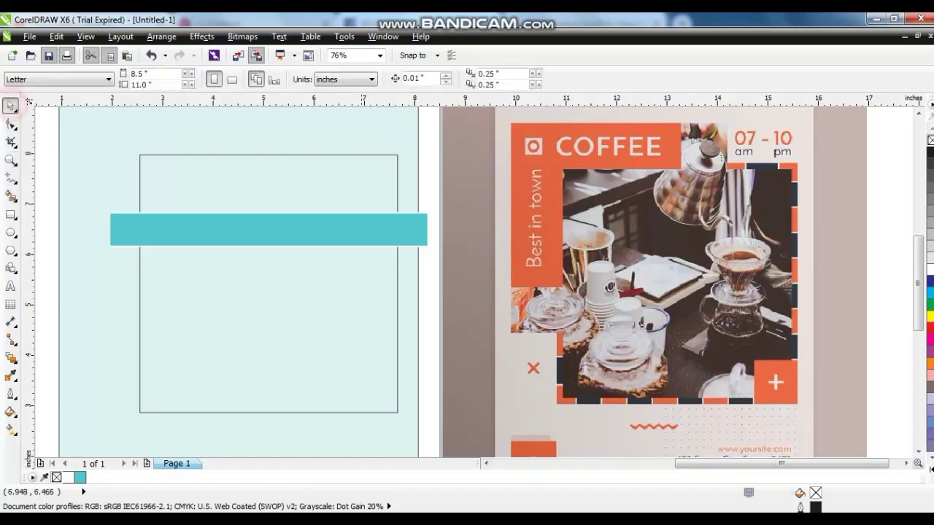
Thin the bar to 0.524 in, repeat it into five evenly spaced bars, and group them.
{"action": "left_click", "coordinate": [315, 246]}
{"action": "mouse_move", "coordinate": [268, 251]}
{"action": "left_mouse_down"}
{"action": "mouse_move", "coordinate": [316, 190]}
{"action": "mouse_move", "coordinate": [315, 244]}
{"action": "left_mouse_up"}
{"action": "key", "text": "ctrl+r"}
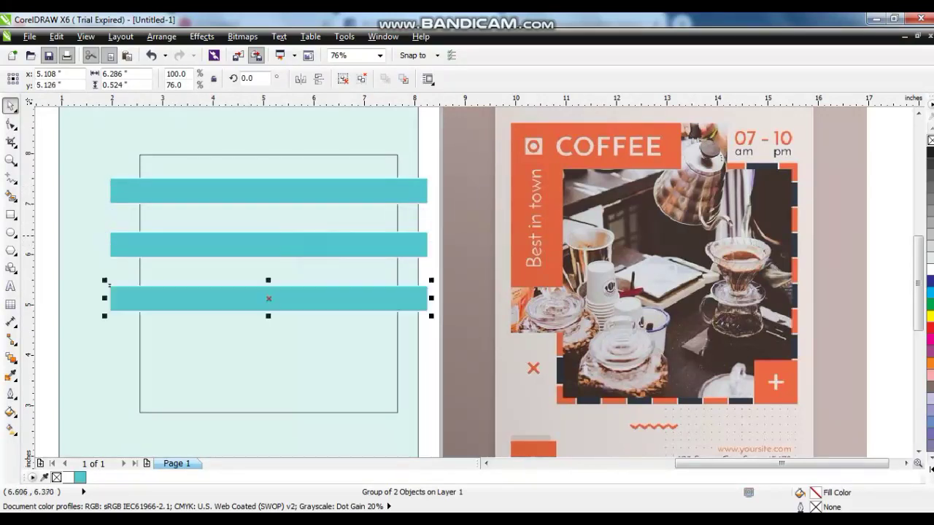
{"action": "key", "text": "ctrl+r"}
{"action": "key", "text": "ctrl+r"}
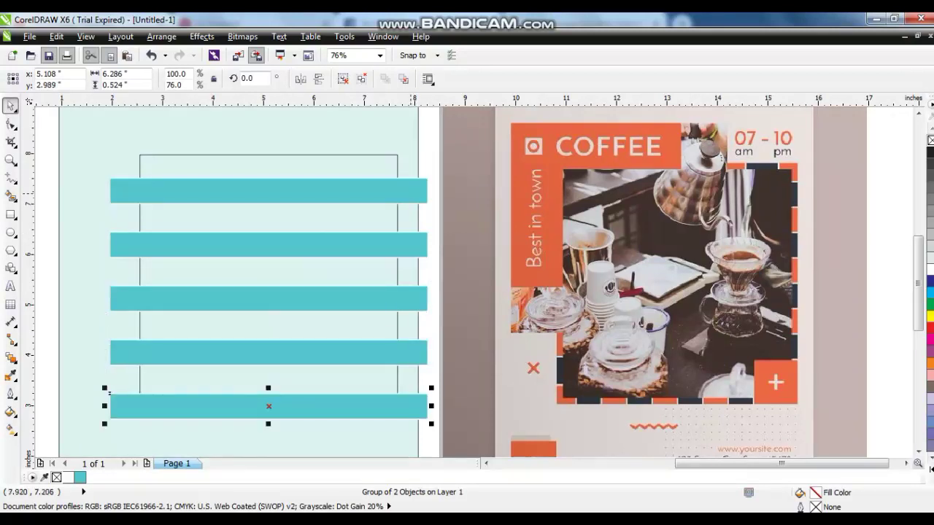
{"action": "left_click", "coordinate": [411, 192], "text": "shift"}
{"action": "left_click", "coordinate": [406, 244], "text": "shift"}
{"action": "left_click", "coordinate": [413, 298], "text": "shift"}
{"action": "left_click", "coordinate": [413, 354], "text": "shift"}
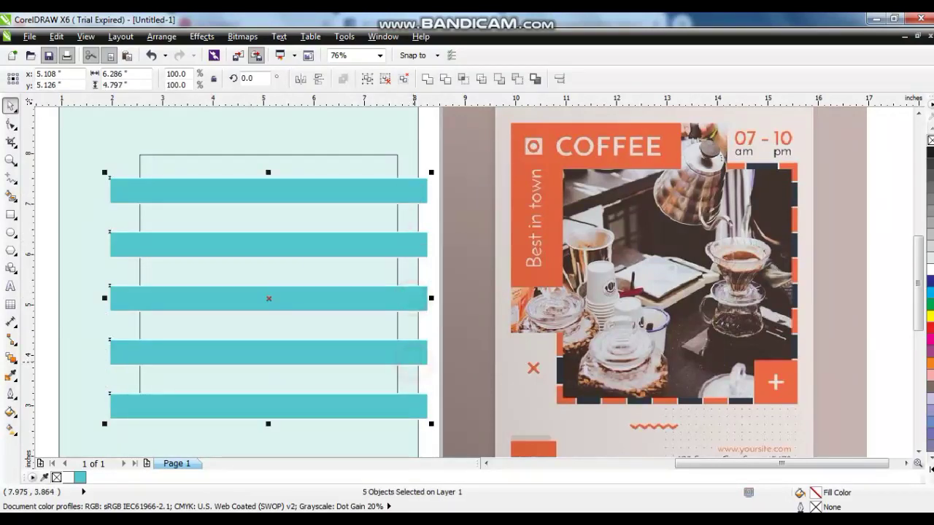
{"action": "key", "text": "ctrl+g"}
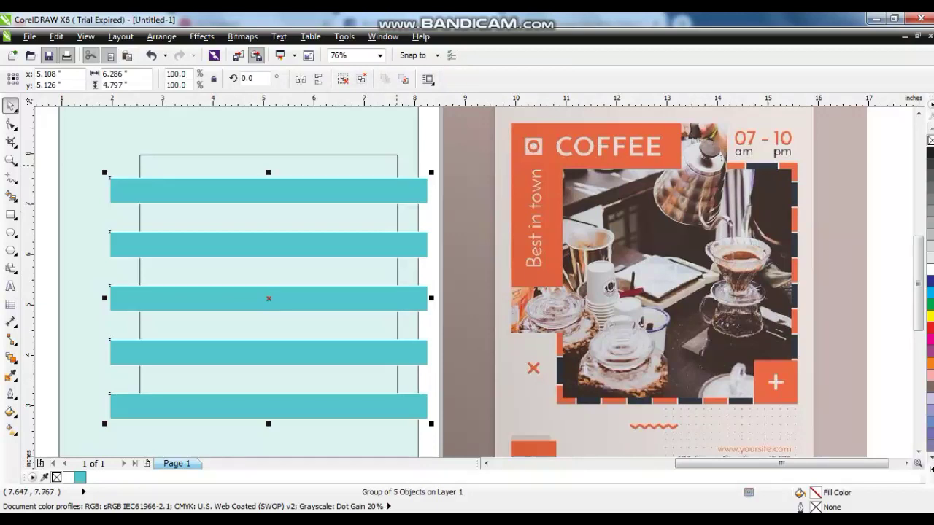
Cross the bars with a 90°-rotated copy and PowerClip the lattice inside the 5.108-inch square.
{"action": "mouse_move", "coordinate": [372, 178]}
{"action": "left_mouse_down"}
{"action": "mouse_move", "coordinate": [270, 159]}
{"action": "mouse_move", "coordinate": [269, 175]}
{"action": "left_mouse_up"}
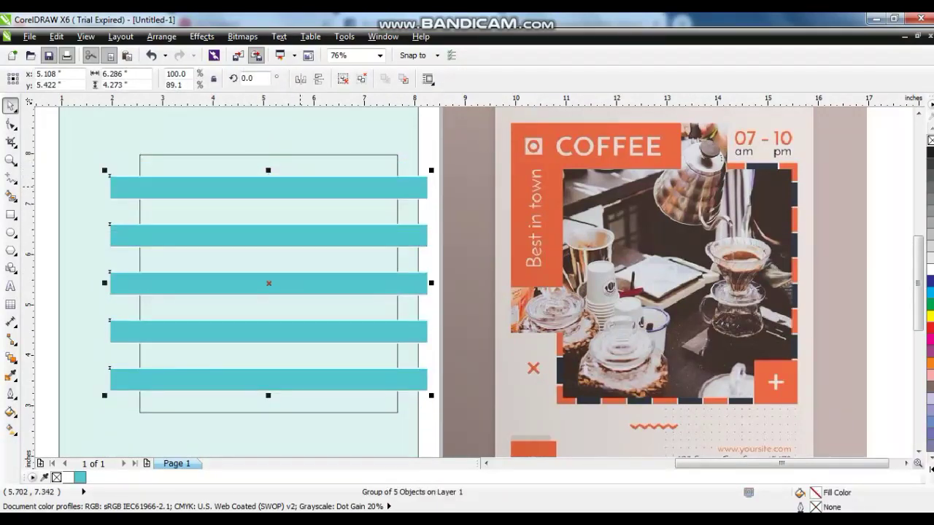
{"action": "left_click", "coordinate": [299, 186]}
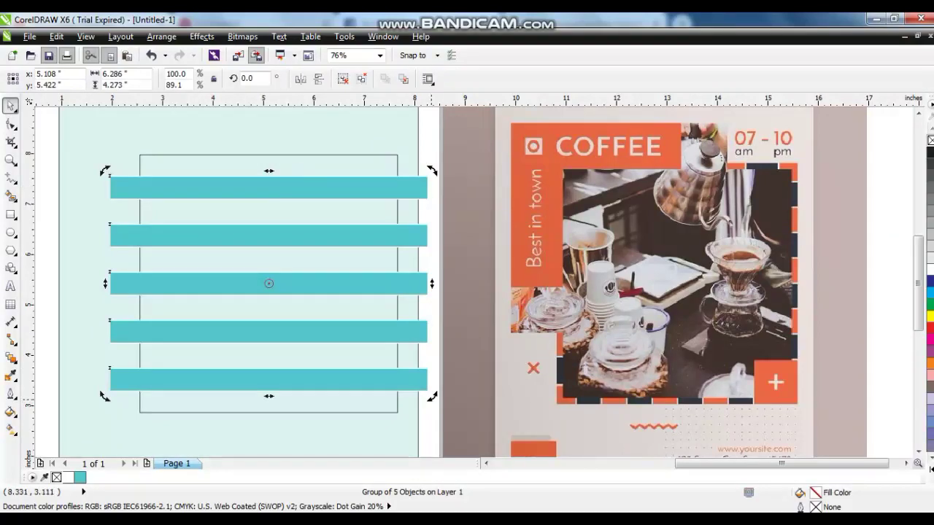
{"action": "left_click_drag", "start_coordinate": [431, 400], "coordinate": [312, 215]}
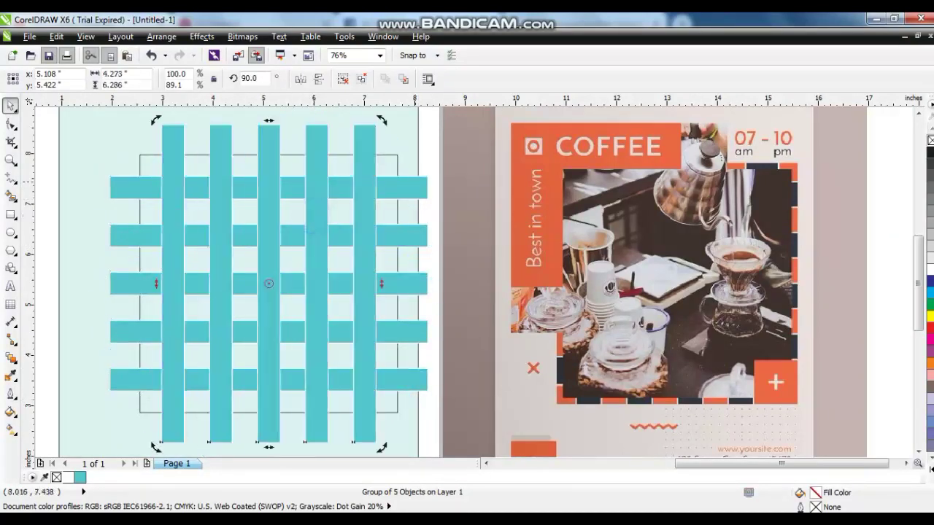
{"action": "right_click", "coordinate": [414, 185]}
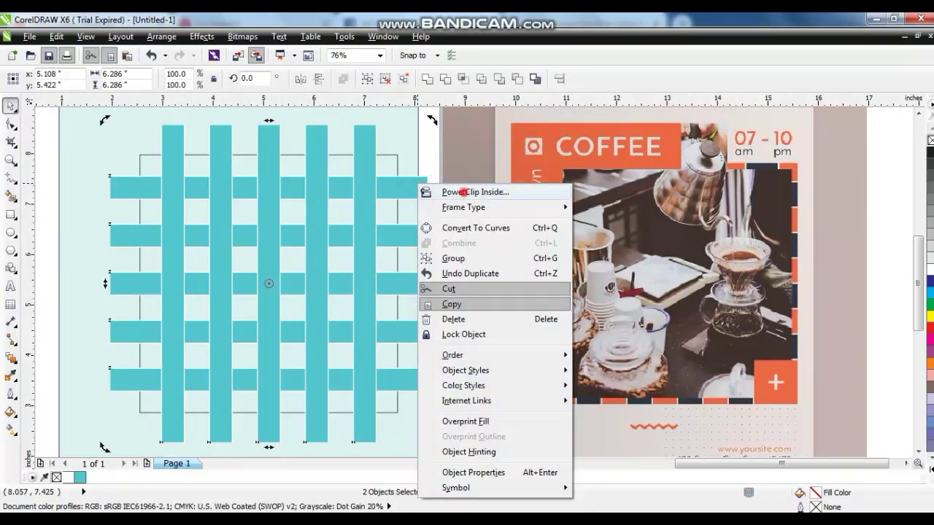
{"action": "left_click", "coordinate": [467, 192]}
{"action": "left_click", "coordinate": [391, 155]}
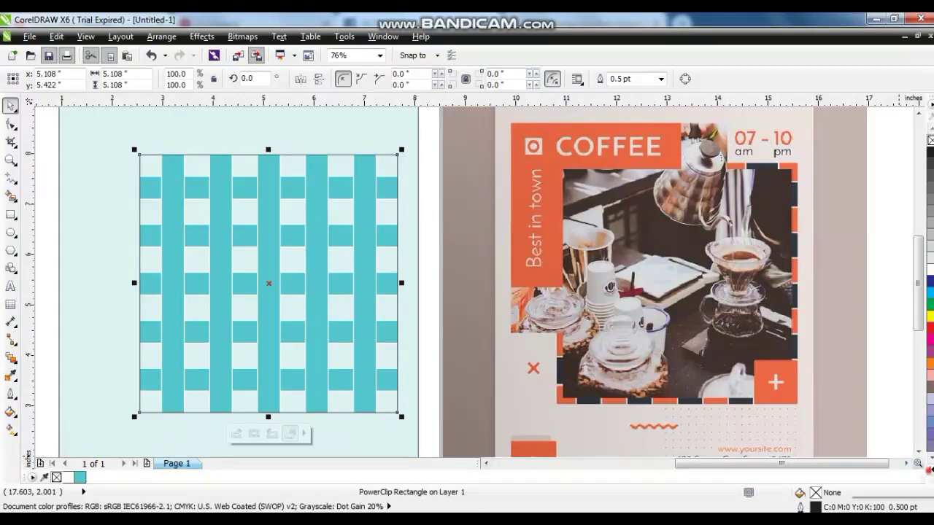
Fill the PowerClip square dark teal (C:60 M:0 Y:40) and remove its outline.
{"action": "left_click", "coordinate": [929, 452]}
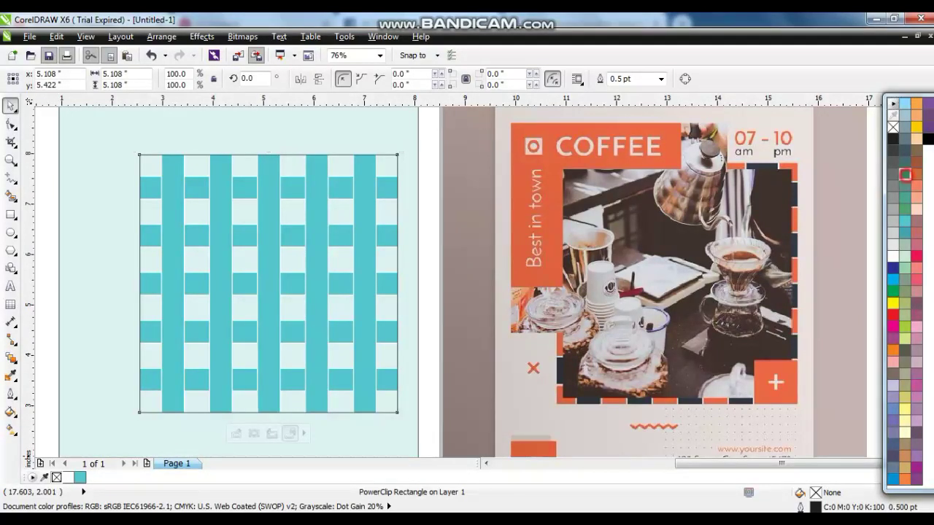
{"action": "left_click", "coordinate": [904, 173]}
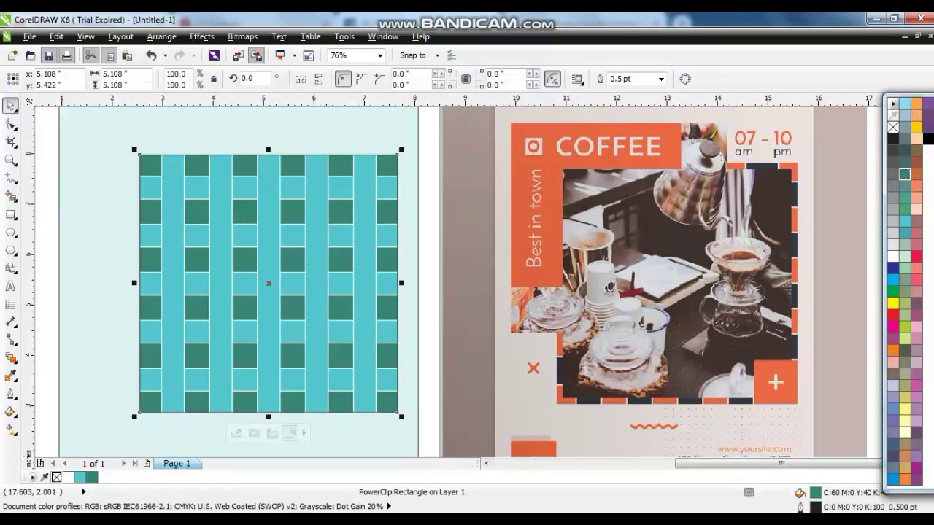
{"action": "right_click", "coordinate": [893, 127]}
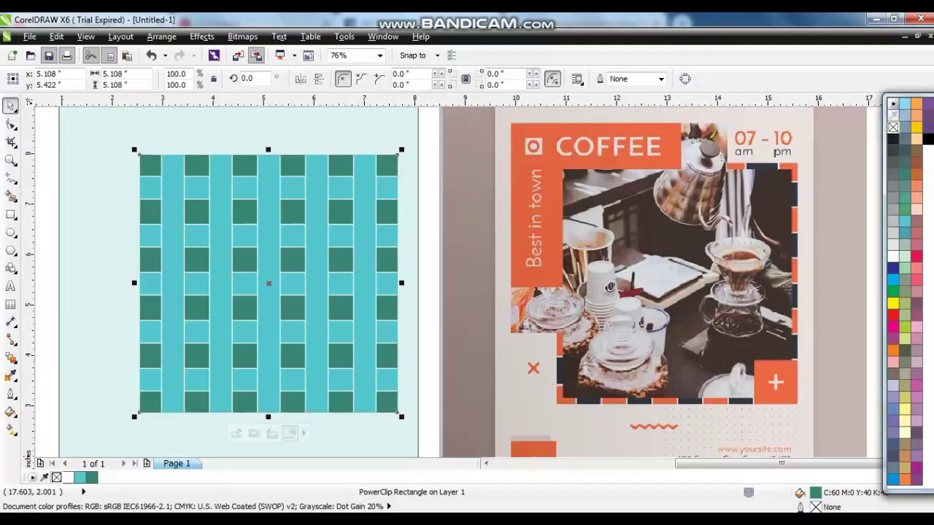
{"action": "left_click", "coordinate": [48, 238]}
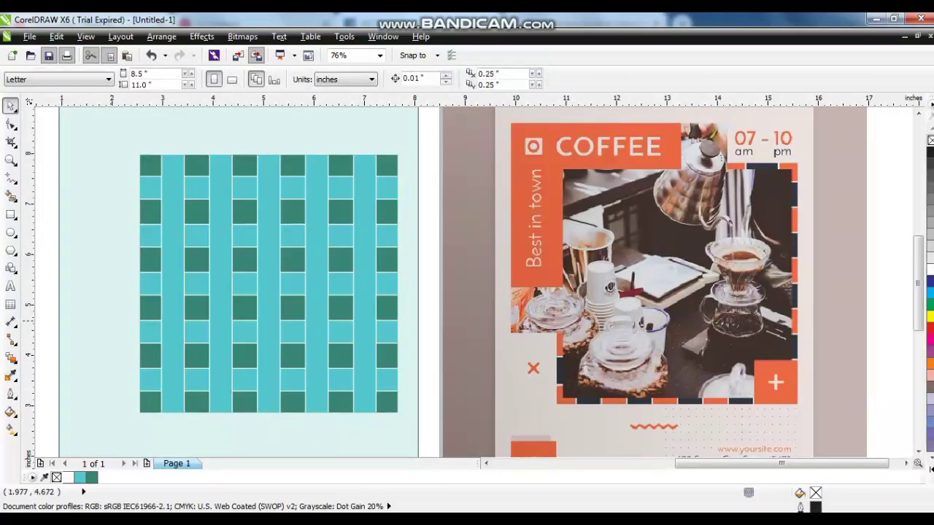
{"action": "scroll", "coordinate": [209, 307], "scroll_direction": "down", "scroll_amount": 2}
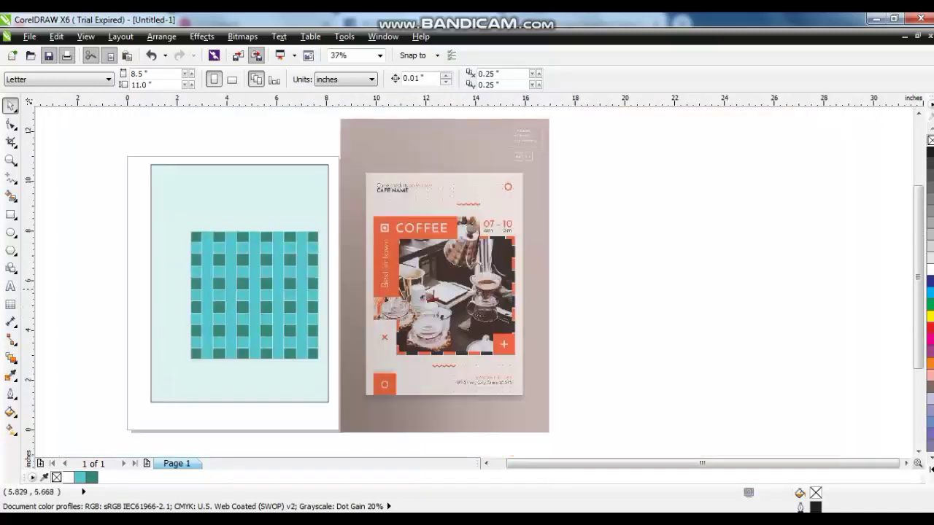
{"action": "left_click", "coordinate": [267, 285]}
{"action": "scroll", "coordinate": [267, 286], "scroll_direction": "down", "scroll_amount": 2}
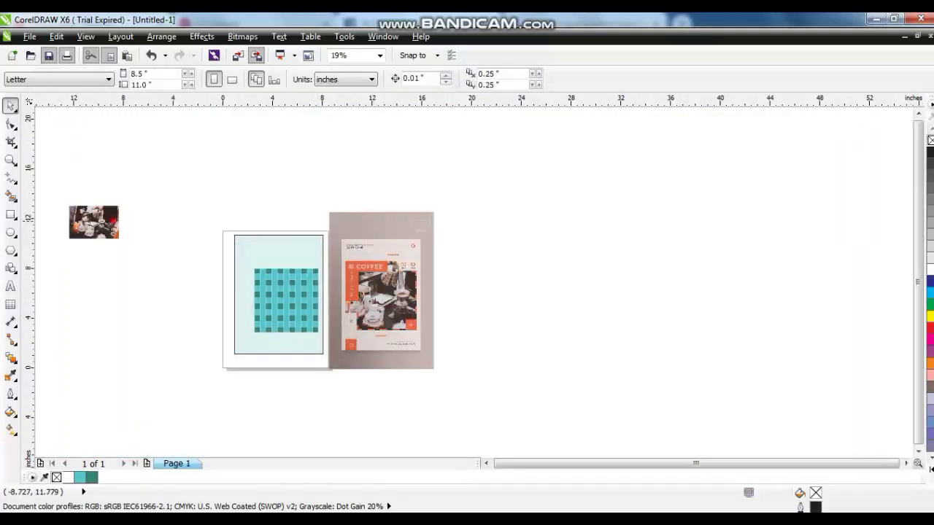
Try the coffee photo on the lattice, then move it aside and zoom in on the lattice.
{"action": "left_click_drag", "start_coordinate": [114, 221], "coordinate": [286, 299]}
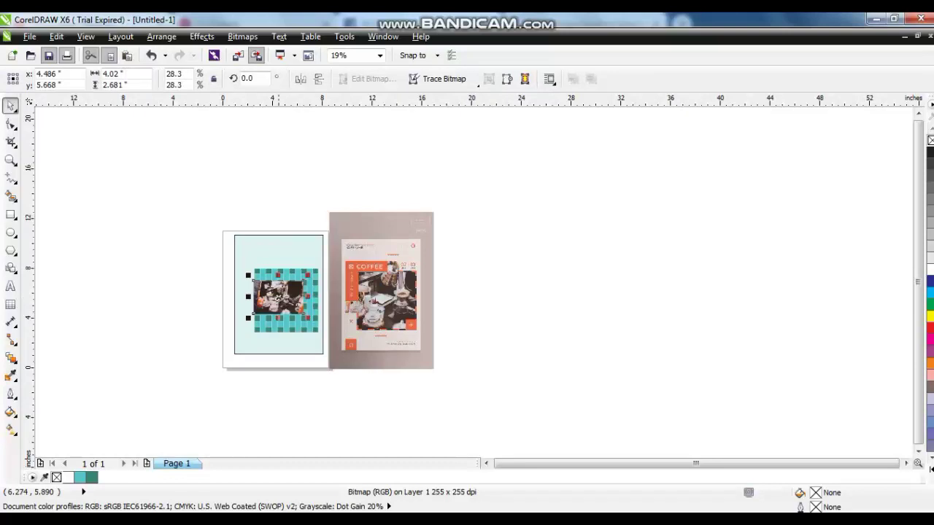
{"action": "left_click_drag", "start_coordinate": [235, 223], "coordinate": [191, 188]}
{"action": "left_click", "coordinate": [278, 294]}
{"action": "key", "text": "shift+F2"}
{"action": "key", "text": "Escape"}
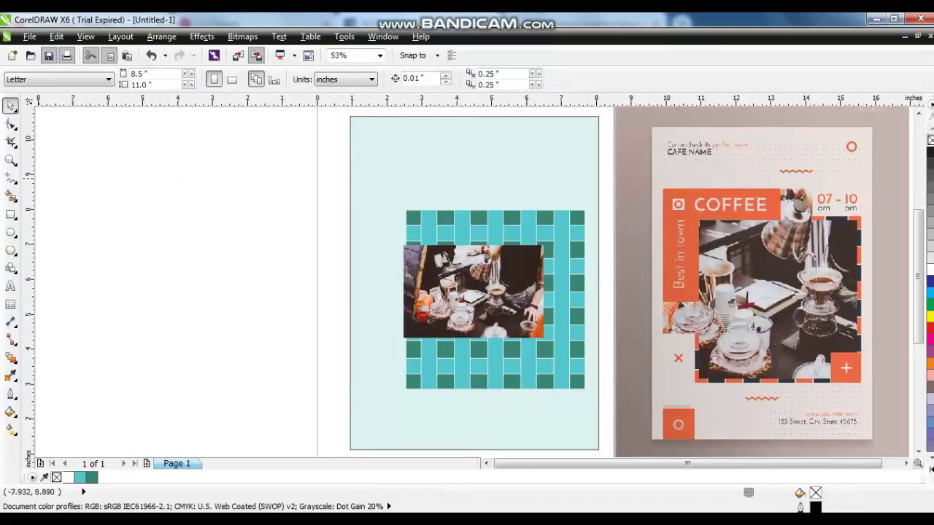
{"action": "left_click", "coordinate": [11, 159]}
{"action": "left_click_drag", "start_coordinate": [343, 153], "coordinate": [621, 396]}
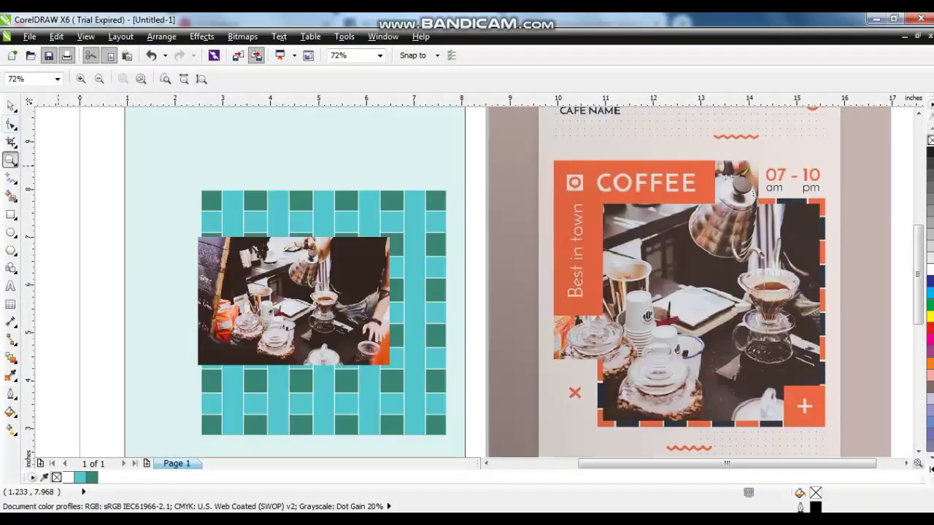
{"action": "left_click", "coordinate": [11, 105]}
{"action": "left_click_drag", "start_coordinate": [293, 301], "coordinate": [94, 279]}
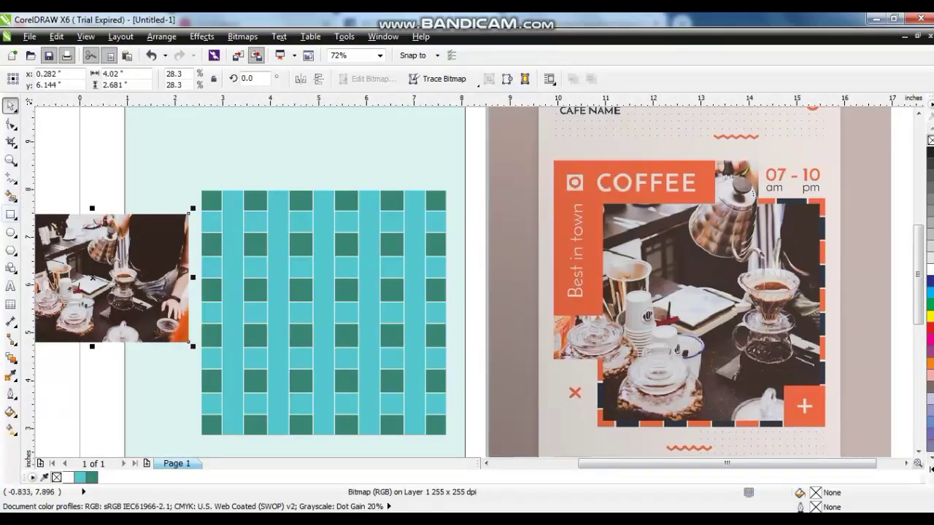
Centre a white 4.854 × 4.796-inch rectangle on the lattice and move the photo beside it.
{"action": "left_click", "coordinate": [11, 213]}
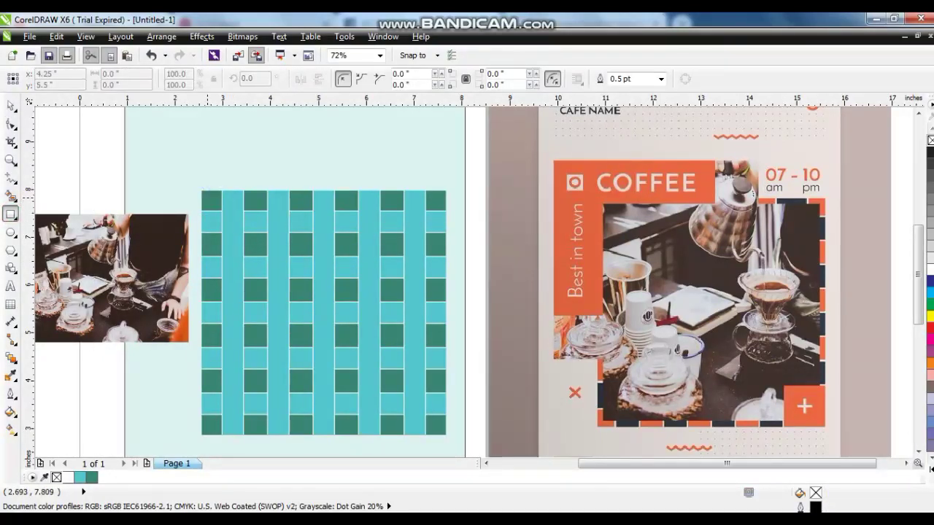
{"action": "left_click_drag", "start_coordinate": [208, 198], "coordinate": [441, 429]}
{"action": "left_click", "coordinate": [11, 105]}
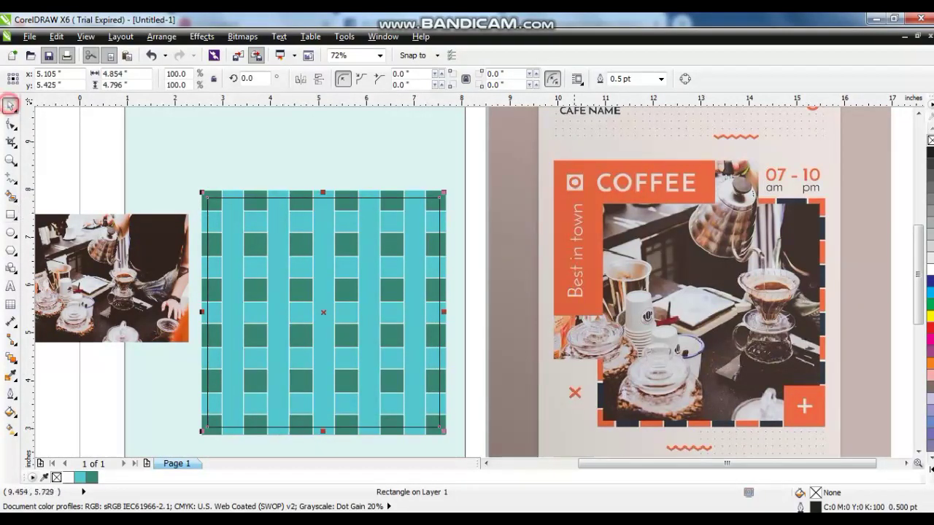
{"action": "left_click", "coordinate": [930, 268]}
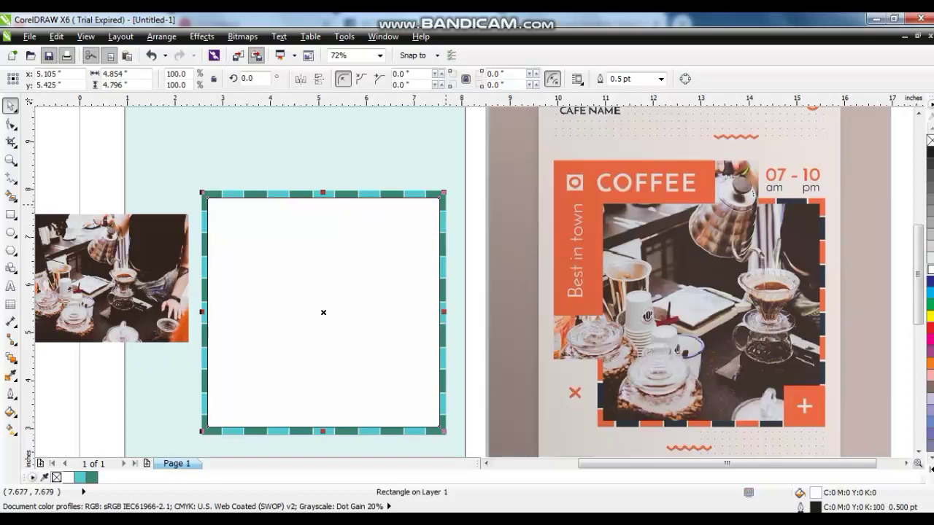
{"action": "left_click", "coordinate": [446, 205], "text": "shift"}
{"action": "left_click", "coordinate": [416, 234]}
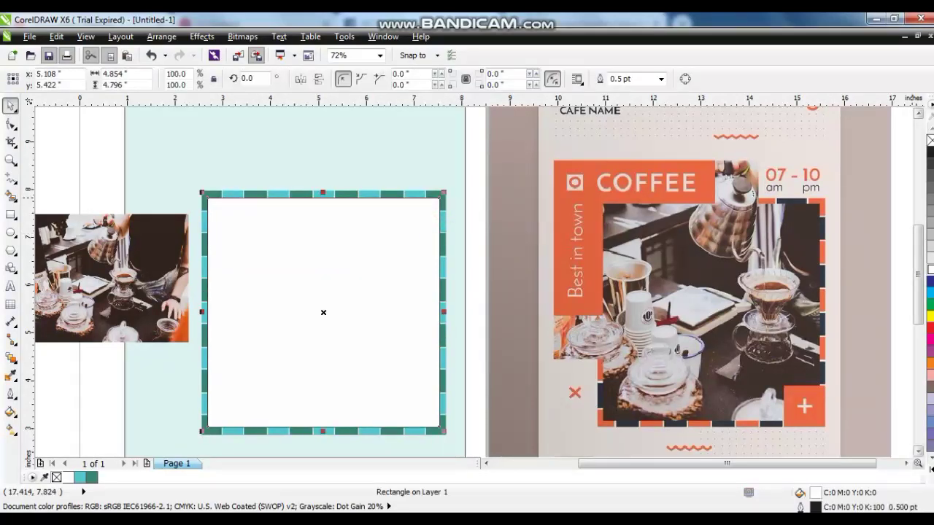
{"action": "left_click", "coordinate": [90, 145]}
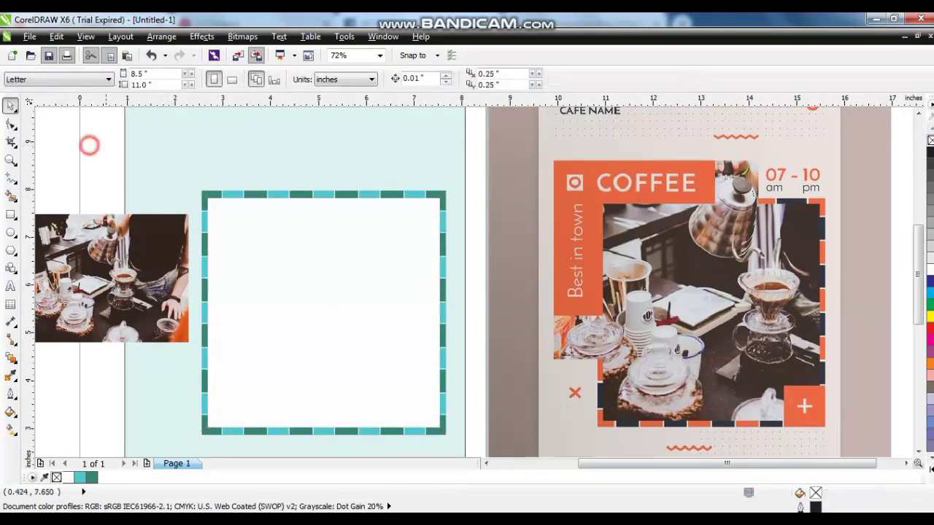
{"action": "left_click_drag", "start_coordinate": [102, 243], "coordinate": [286, 330]}
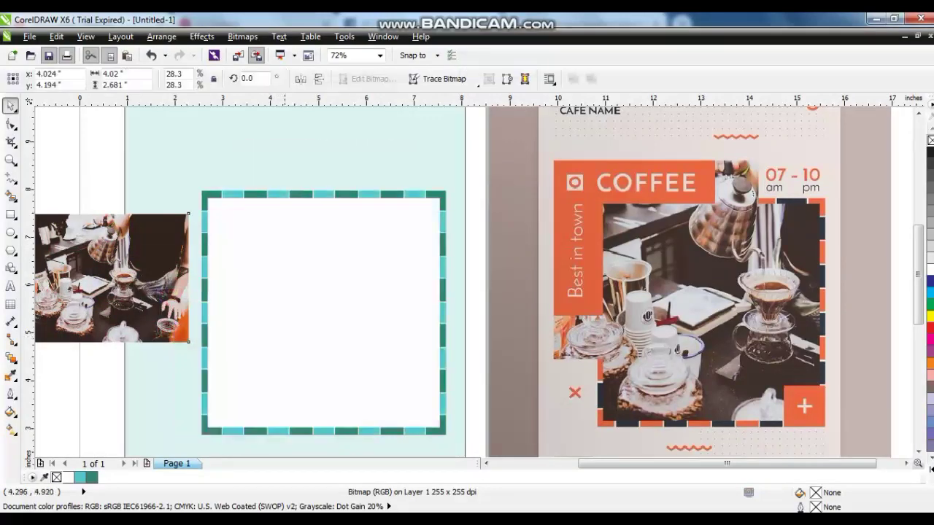
PowerClip the coffee photo inside the white inner rectangle and enter PowerClip editing.
{"action": "right_click", "coordinate": [190, 346]}
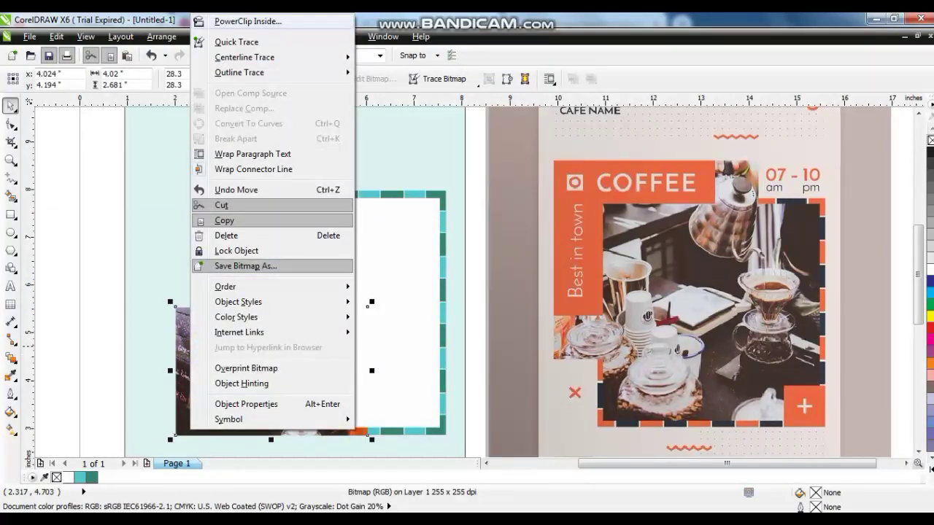
{"action": "left_click", "coordinate": [234, 14]}
{"action": "left_click", "coordinate": [266, 268]}
{"action": "right_click", "coordinate": [266, 269]}
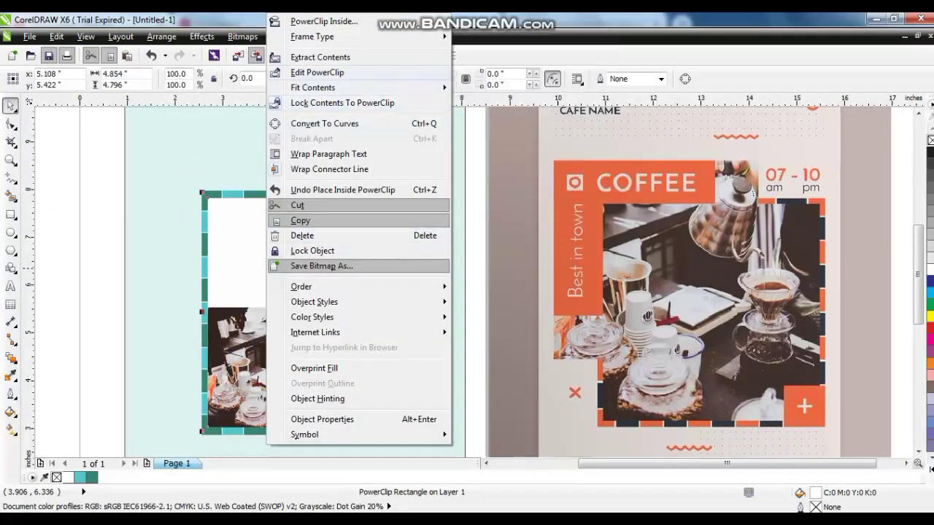
{"action": "left_click", "coordinate": [307, 70]}
Resize the photo so the pour-over scene fills the whole frame, then finish editing.
{"action": "left_click_drag", "start_coordinate": [372, 301], "coordinate": [446, 248]}
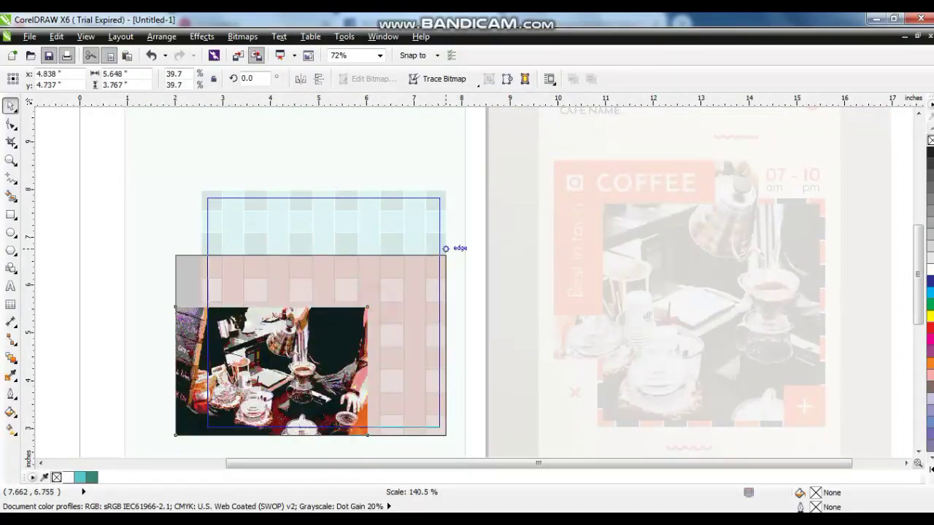
{"action": "left_click_drag", "start_coordinate": [309, 250], "coordinate": [309, 216]}
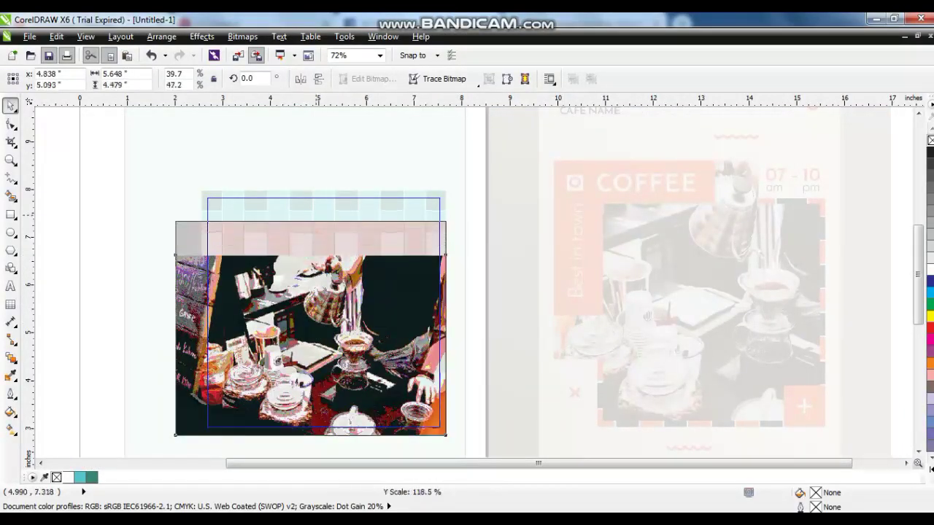
{"action": "left_click_drag", "start_coordinate": [450, 216], "coordinate": [535, 147]}
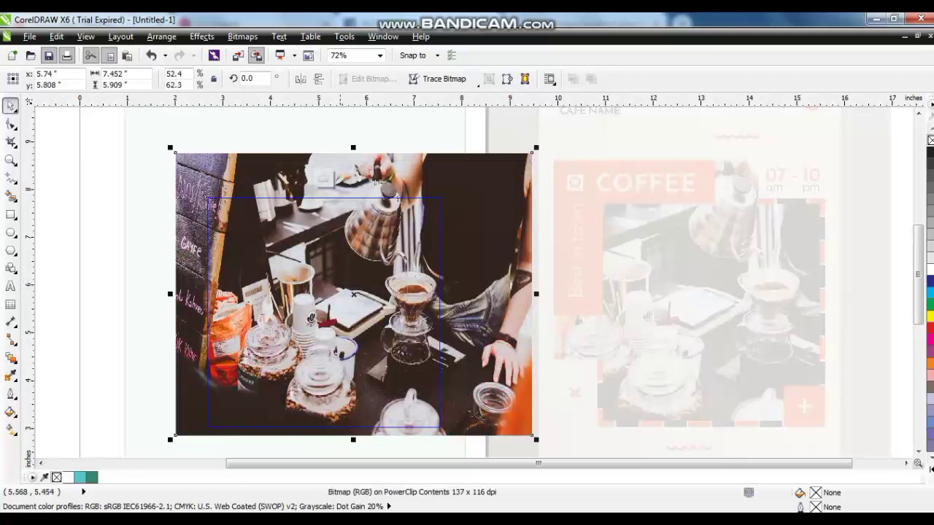
{"action": "left_click_drag", "start_coordinate": [173, 295], "coordinate": [105, 294]}
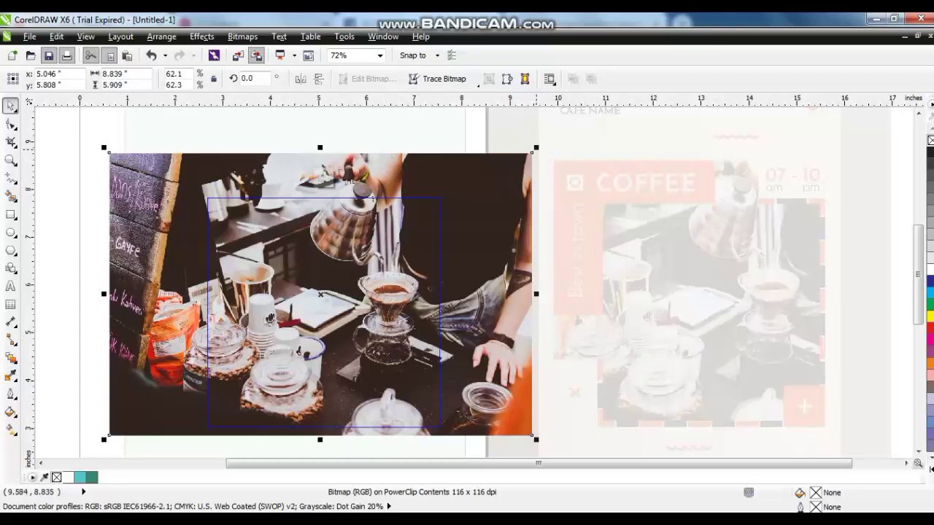
{"action": "left_click_drag", "start_coordinate": [536, 148], "coordinate": [514, 162]}
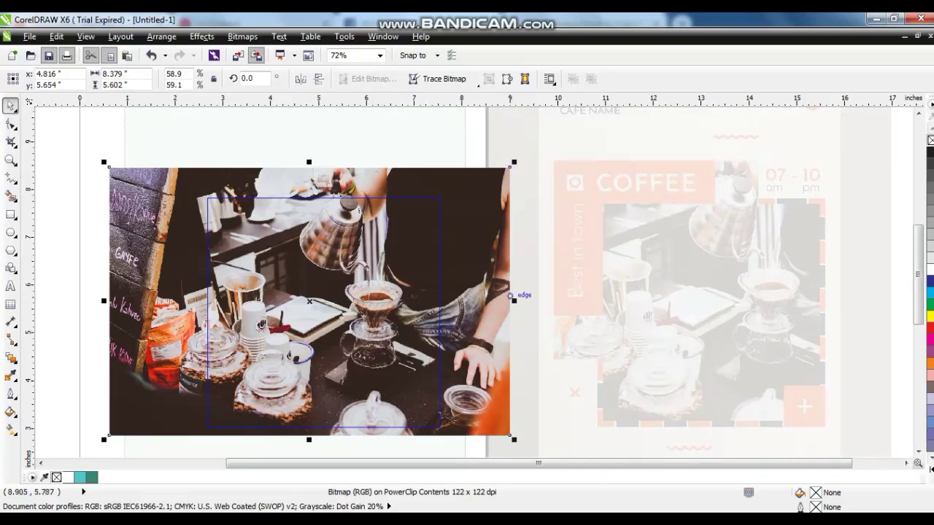
{"action": "mouse_move", "coordinate": [511, 296]}
{"action": "left_mouse_down"}
{"action": "mouse_move", "coordinate": [495, 297]}
{"action": "mouse_move", "coordinate": [523, 300]}
{"action": "left_mouse_up"}
{"action": "right_click", "coordinate": [479, 292]}
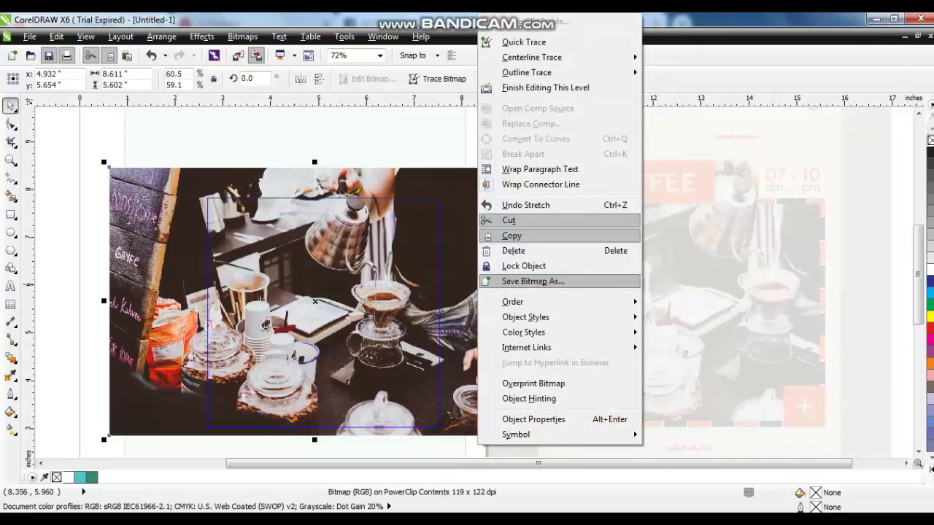
{"action": "left_click", "coordinate": [515, 88]}
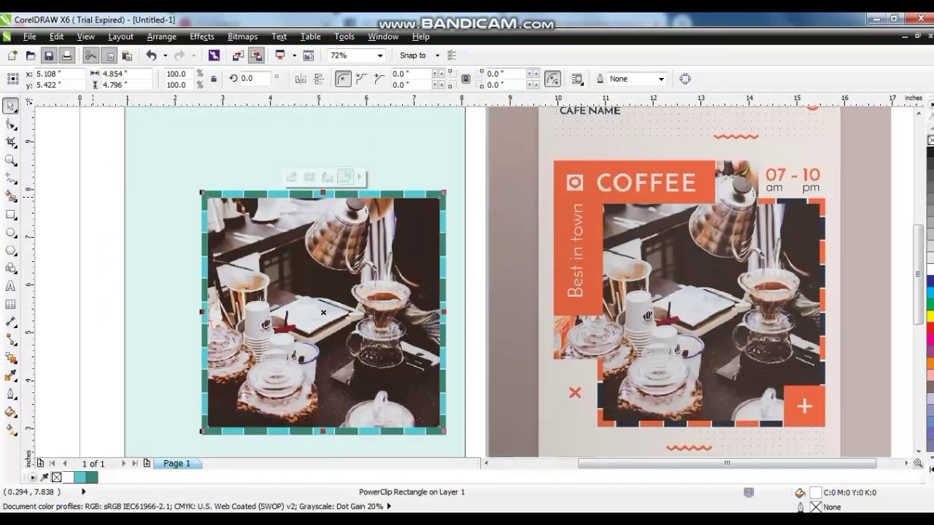
{"action": "left_click", "coordinate": [93, 196]}
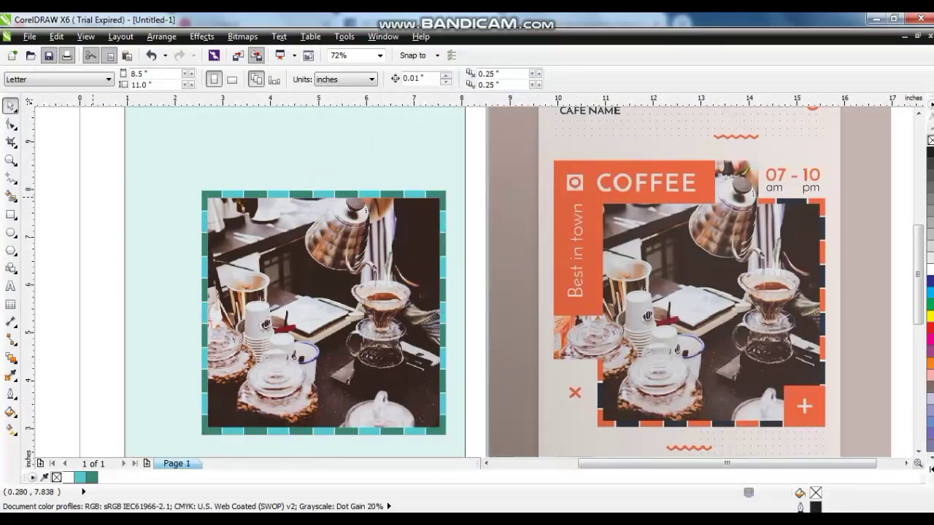
Combine a 4.175-inch square with a 57.8% inner copy into a hollow Grass Green frame.
{"action": "left_click", "coordinate": [11, 215]}
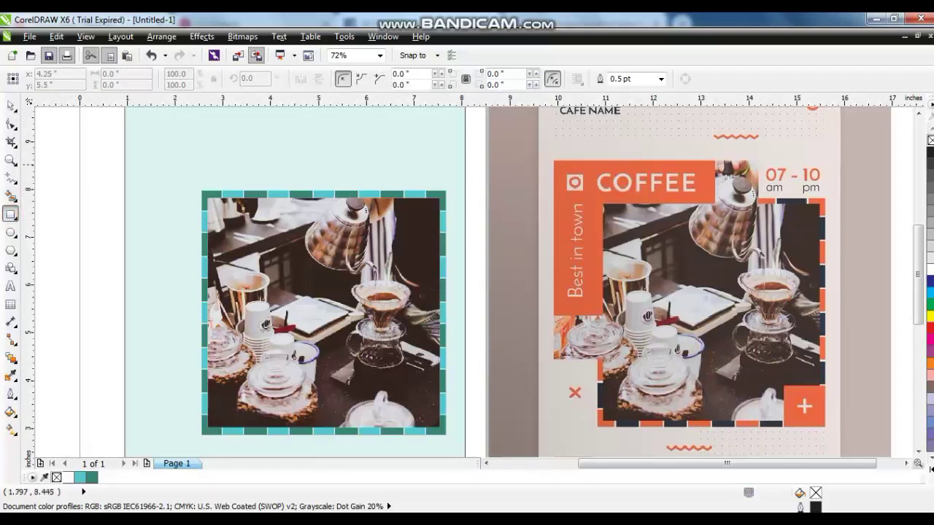
{"action": "left_click_drag", "start_coordinate": [174, 162], "coordinate": [340, 327]}
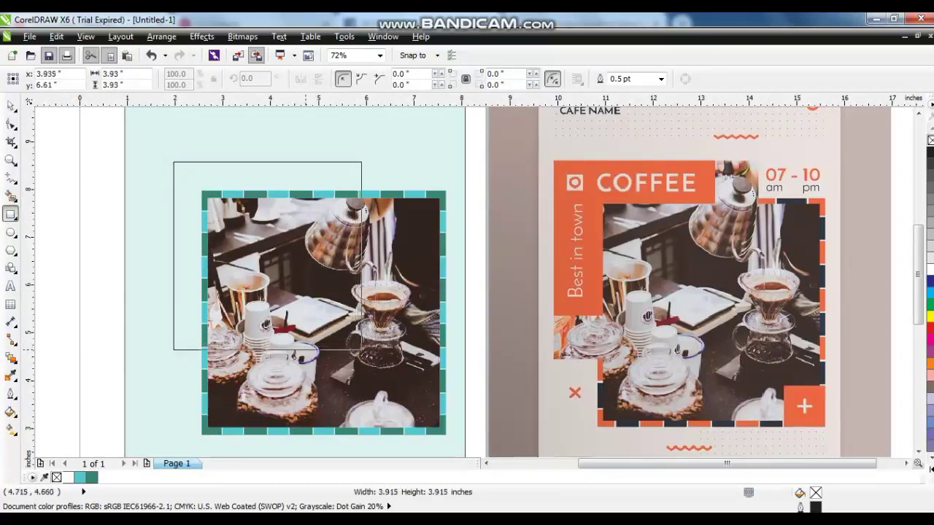
{"action": "left_click_drag", "start_coordinate": [352, 341], "coordinate": [373, 362]}
{"action": "left_click", "coordinate": [11, 105]}
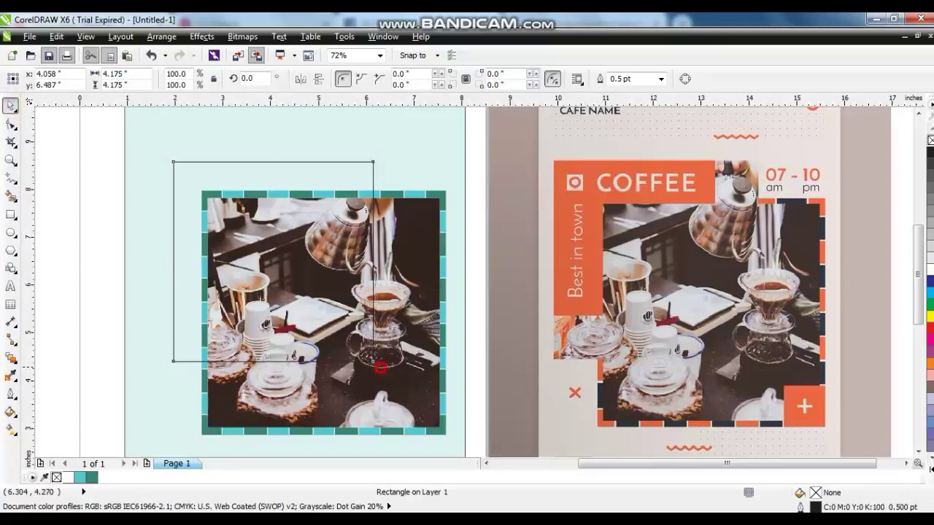
{"action": "left_click_drag", "start_coordinate": [377, 365], "coordinate": [338, 325]}
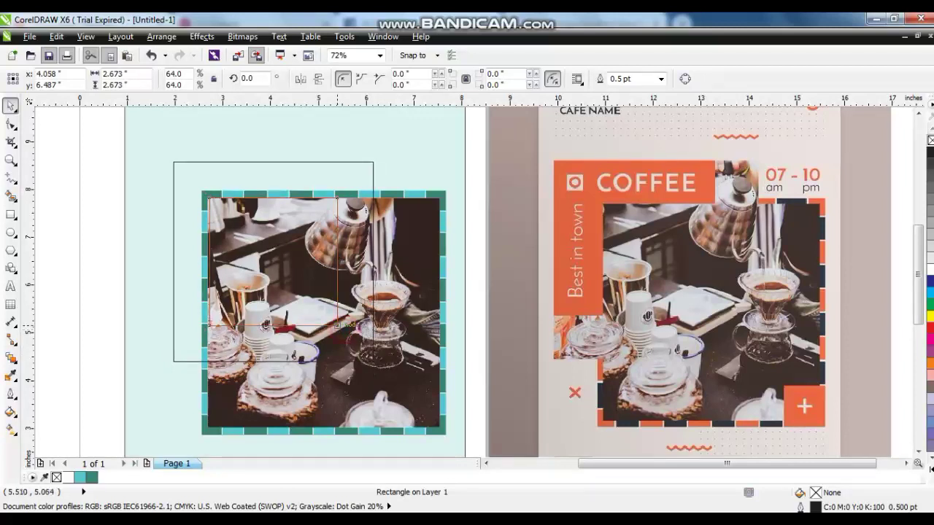
{"action": "left_click_drag", "start_coordinate": [340, 329], "coordinate": [333, 321]}
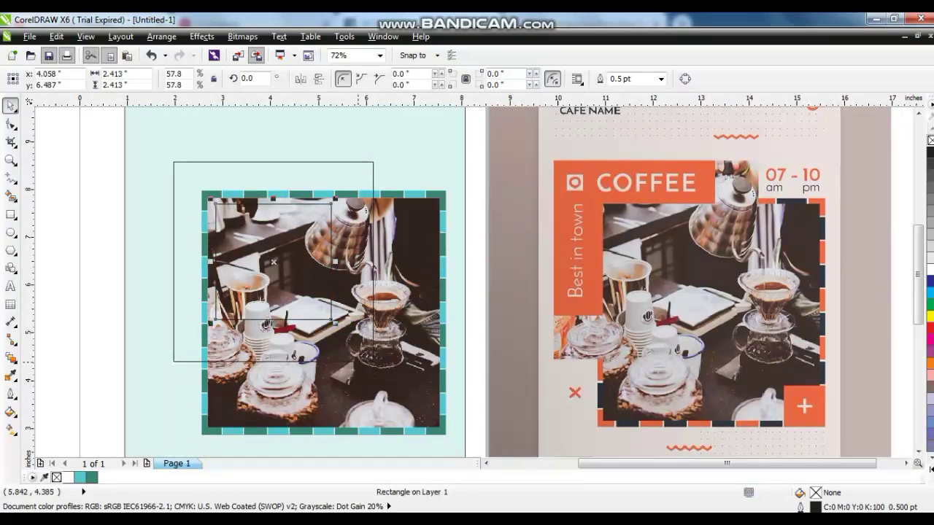
{"action": "left_click", "coordinate": [358, 361], "text": "shift"}
{"action": "left_click", "coordinate": [343, 78]}
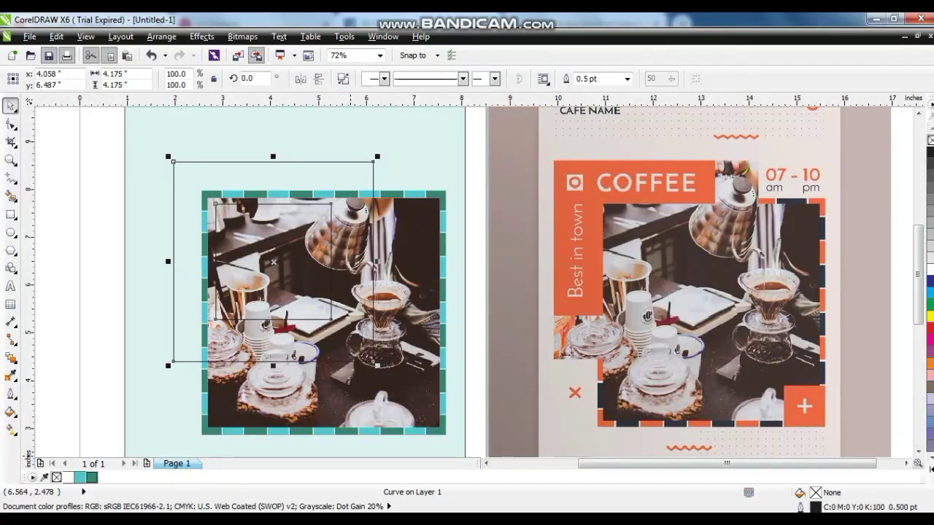
{"action": "left_click", "coordinate": [91, 478]}
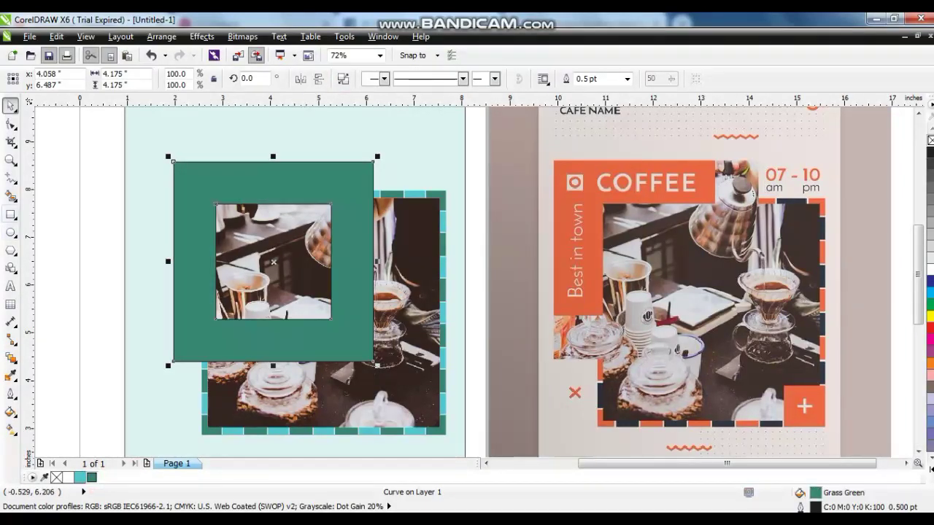
{"action": "left_click", "coordinate": [11, 215]}
Weld a light grey horizontal bar and its rotated vertical copy into an L-shape.
{"action": "left_click_drag", "start_coordinate": [159, 309], "coordinate": [407, 384]}
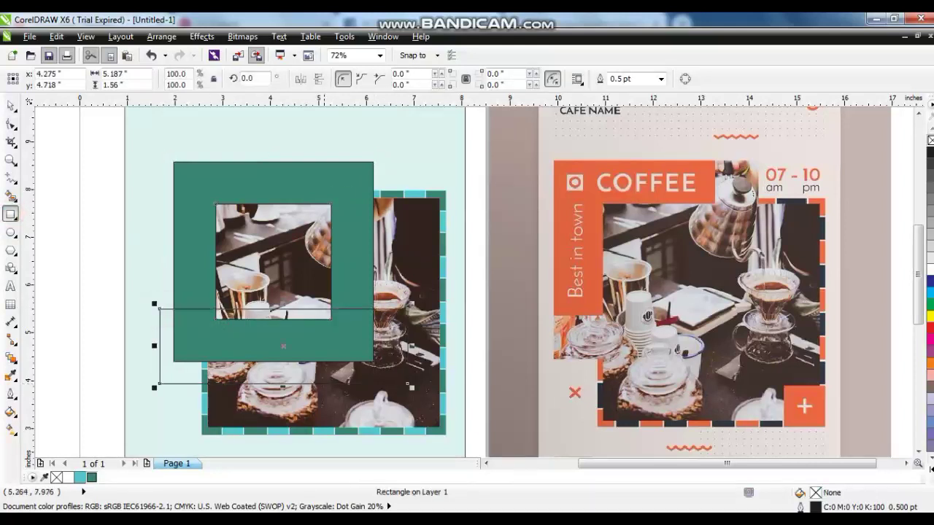
{"action": "left_click", "coordinate": [11, 106]}
{"action": "left_click", "coordinate": [930, 256]}
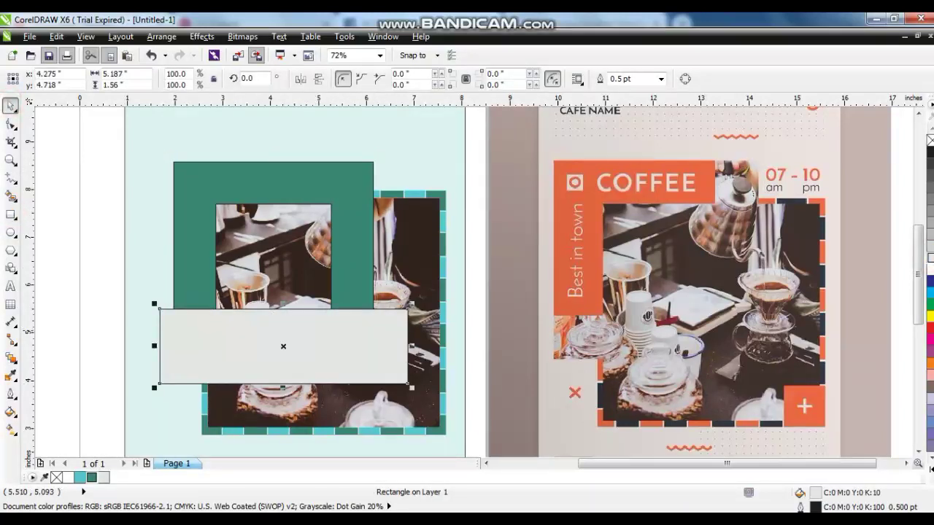
{"action": "left_click", "coordinate": [338, 334]}
{"action": "left_click_drag", "start_coordinate": [401, 383], "coordinate": [321, 261]}
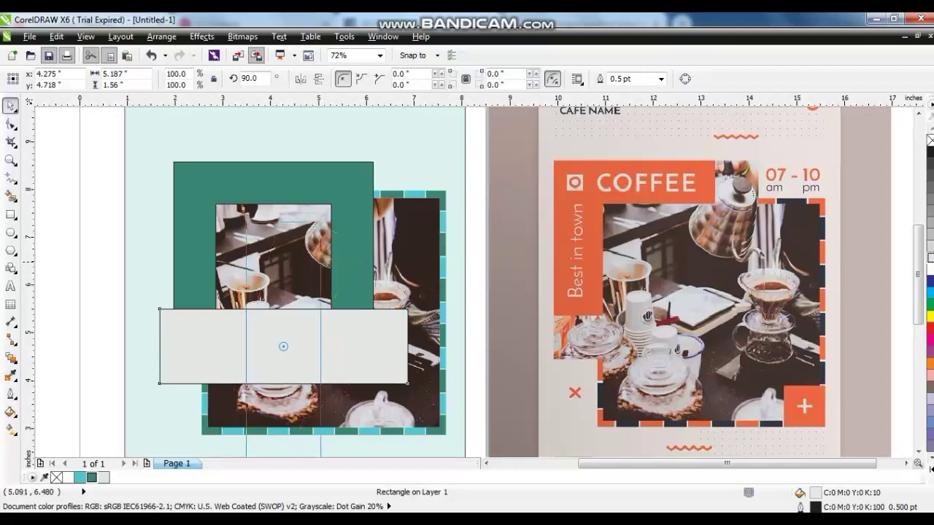
{"action": "right_click", "coordinate": [321, 260]}
{"action": "left_click_drag", "start_coordinate": [310, 307], "coordinate": [377, 229]}
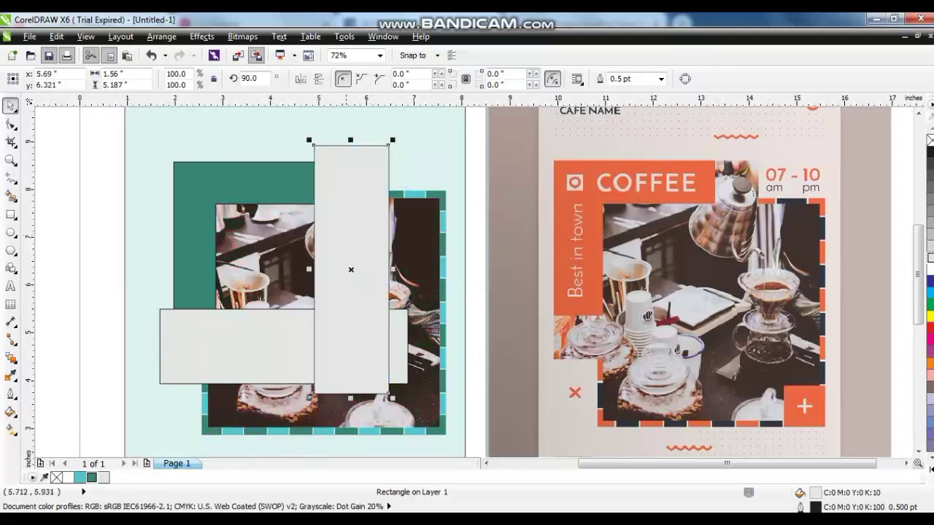
{"action": "left_click", "coordinate": [344, 321]}
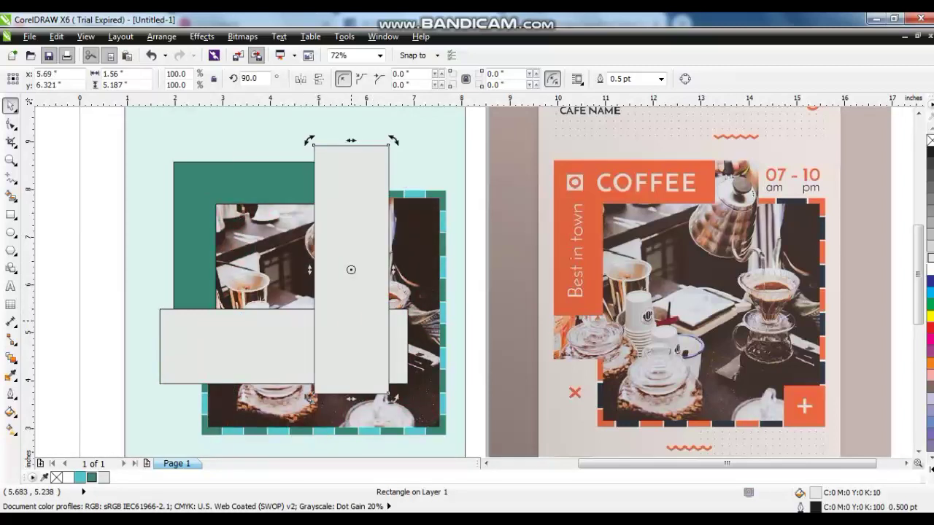
{"action": "left_click_drag", "start_coordinate": [351, 321], "coordinate": [365, 321]}
{"action": "left_click", "coordinate": [307, 327], "text": "shift"}
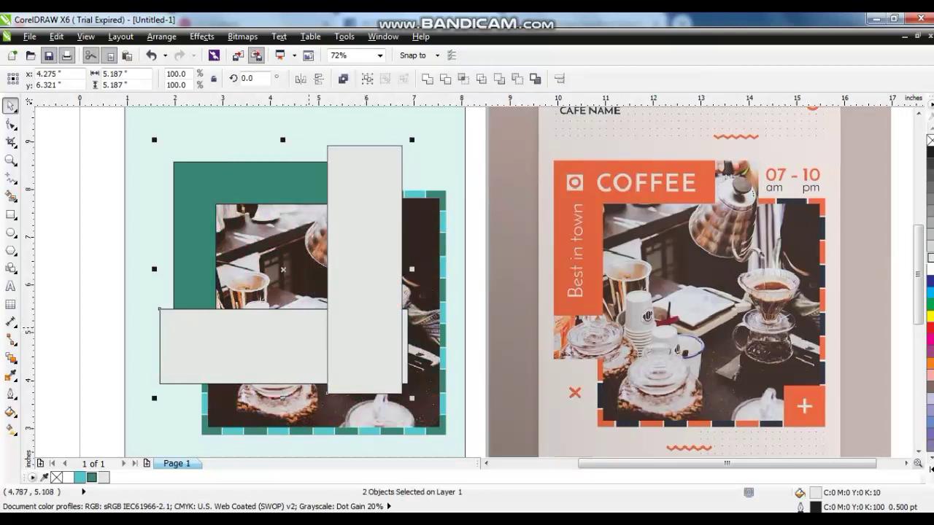
{"action": "key", "text": "Right"}
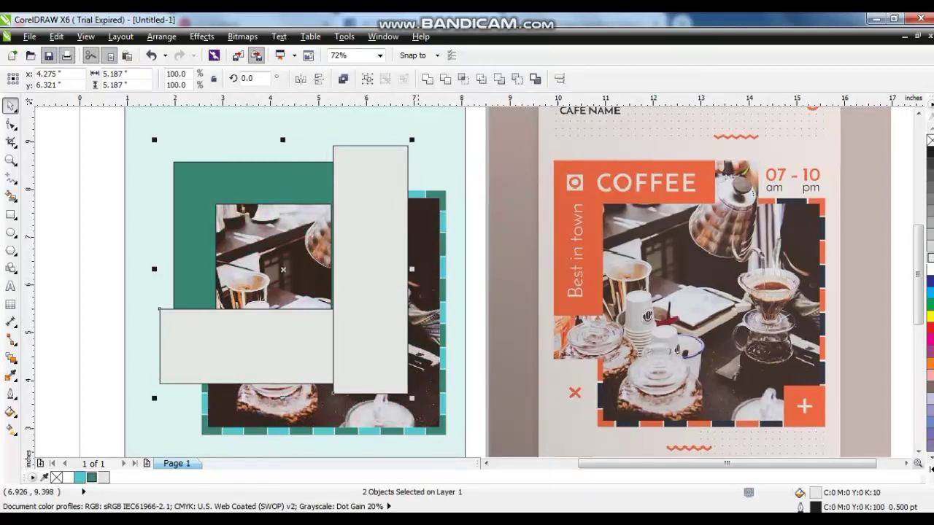
{"action": "left_click", "coordinate": [427, 78]}
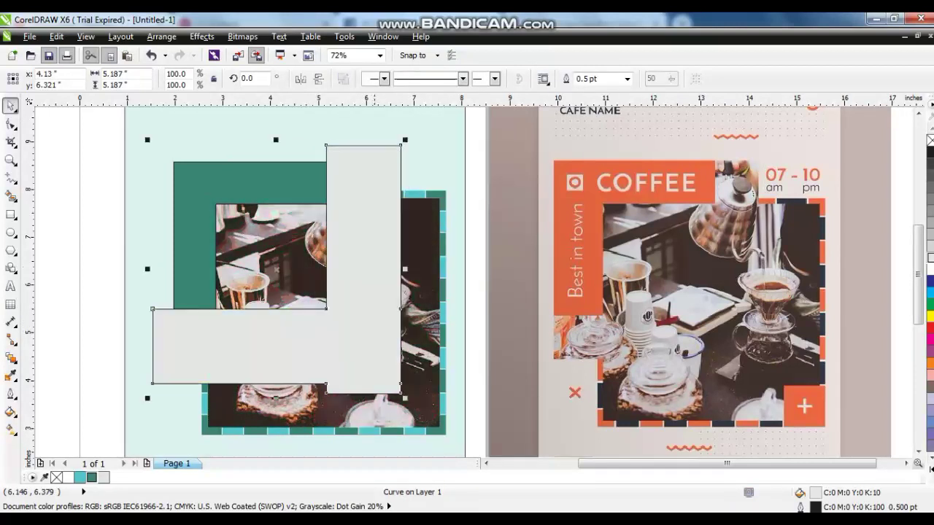
Trim the green frame with the grey L-shape, then delete the L to leave a 3.193 × 3.077-inch green corner.
{"action": "left_click", "coordinate": [286, 192], "text": "shift"}
{"action": "left_click", "coordinate": [446, 78]}
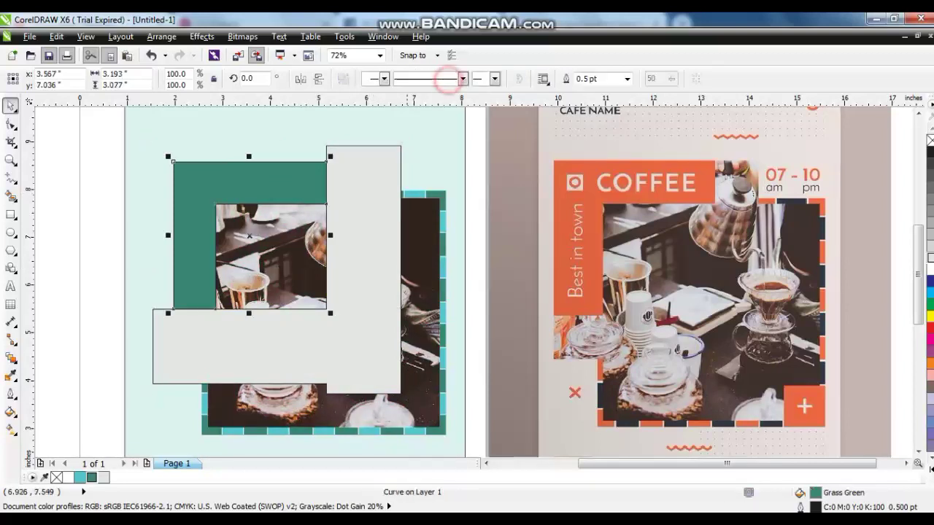
{"action": "left_click", "coordinate": [377, 215]}
{"action": "key", "text": "Delete"}
{"action": "left_click", "coordinate": [175, 164]}
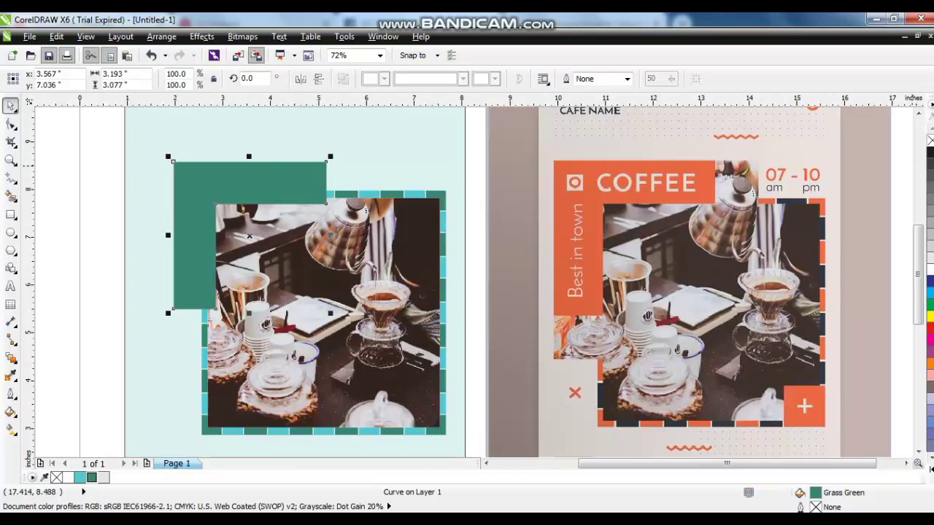
{"action": "key", "text": "Escape"}
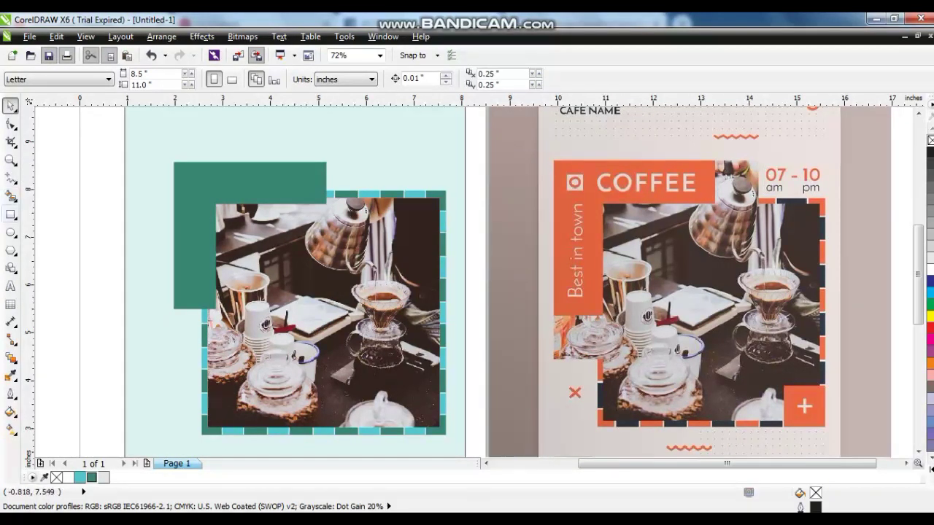
Draw a 0.881-inch square over the photo's bottom-right corner, filled Grass Green with no outline.
{"action": "left_click", "coordinate": [11, 214]}
{"action": "mouse_move", "coordinate": [414, 406]}
{"action": "left_mouse_down"}
{"action": "mouse_move", "coordinate": [446, 435]}
{"action": "mouse_move", "coordinate": [397, 386]}
{"action": "left_mouse_up"}
{"action": "left_click", "coordinate": [10, 106]}
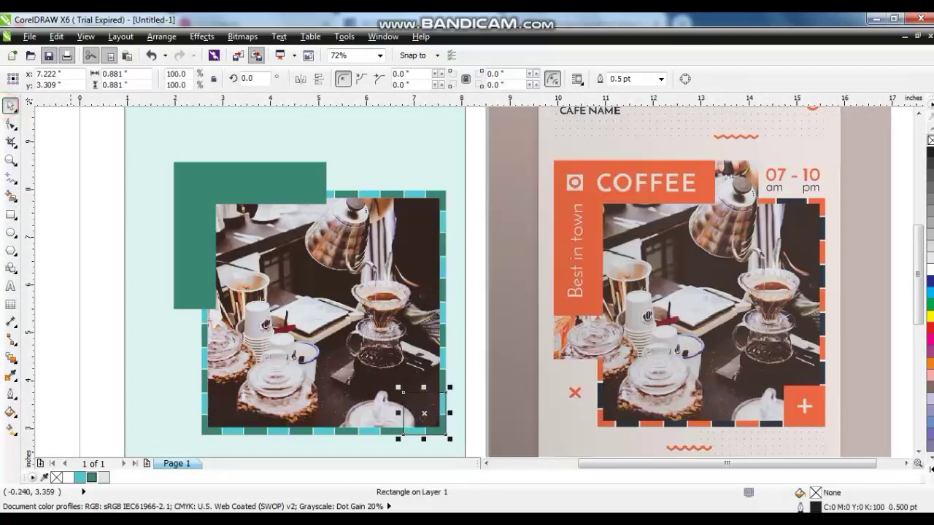
{"action": "left_click", "coordinate": [79, 477]}
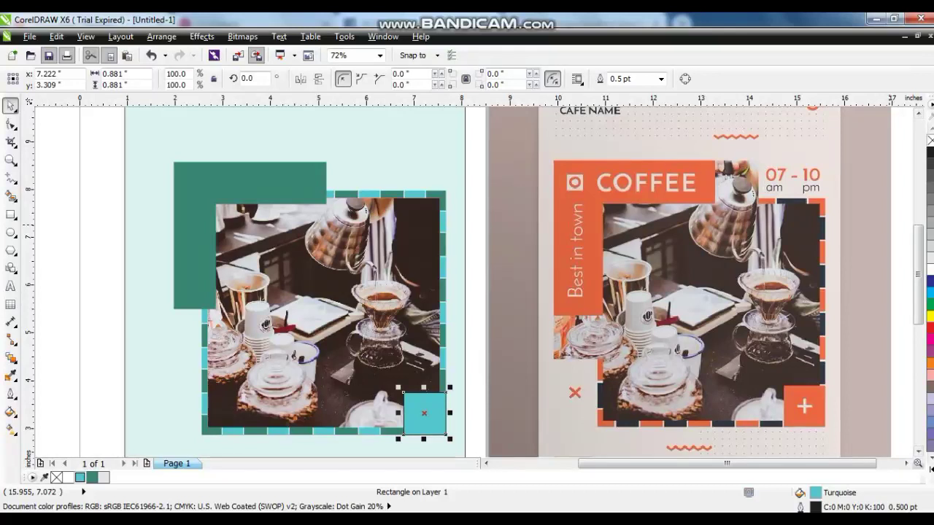
{"action": "right_click", "coordinate": [930, 139]}
{"action": "left_click", "coordinate": [91, 477]}
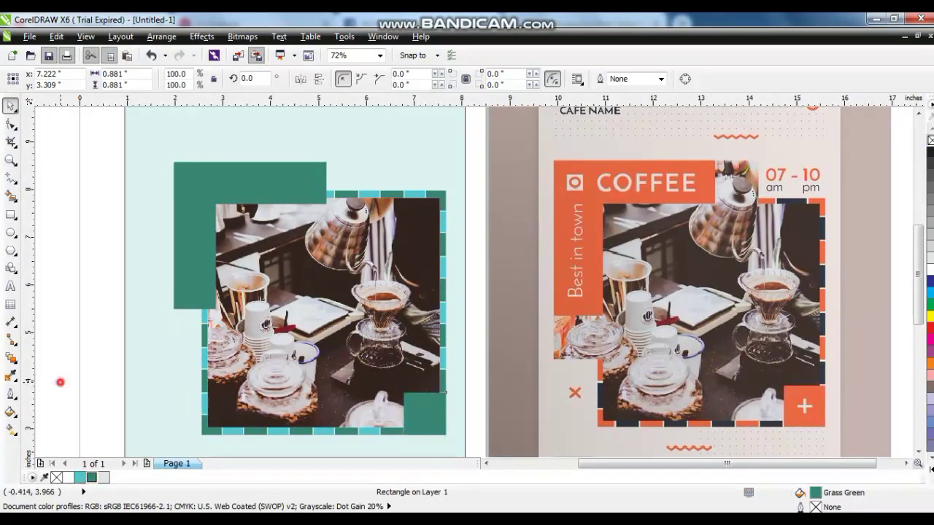
{"action": "left_click", "coordinate": [60, 381]}
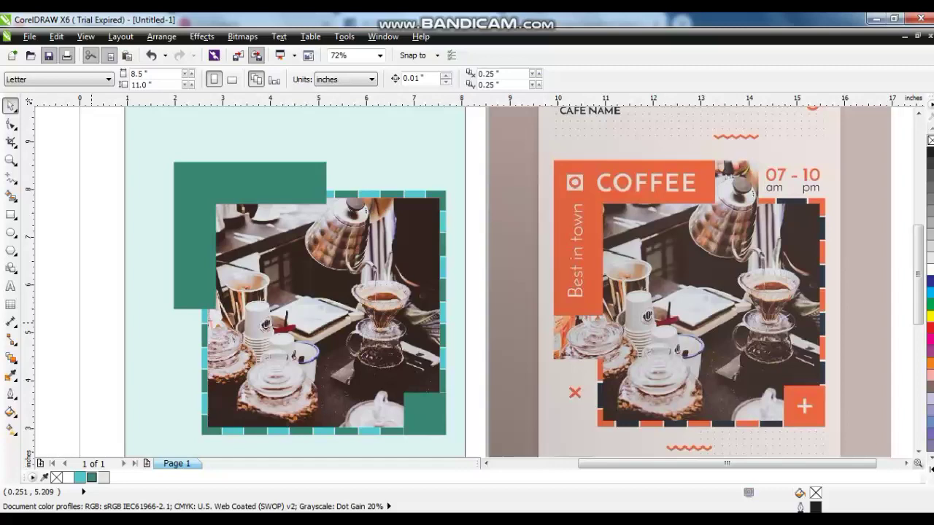
{"action": "scroll", "coordinate": [343, 141], "scroll_direction": "down", "scroll_amount": 3}
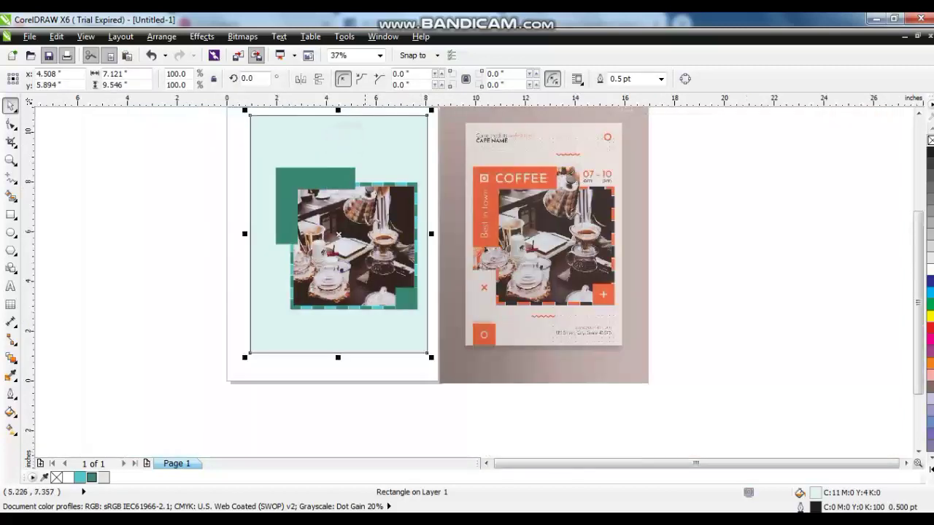
{"action": "left_click_drag", "start_coordinate": [179, 423], "coordinate": [672, 167]}
{"action": "scroll", "coordinate": [467, 277], "scroll_direction": "up", "scroll_amount": 2}
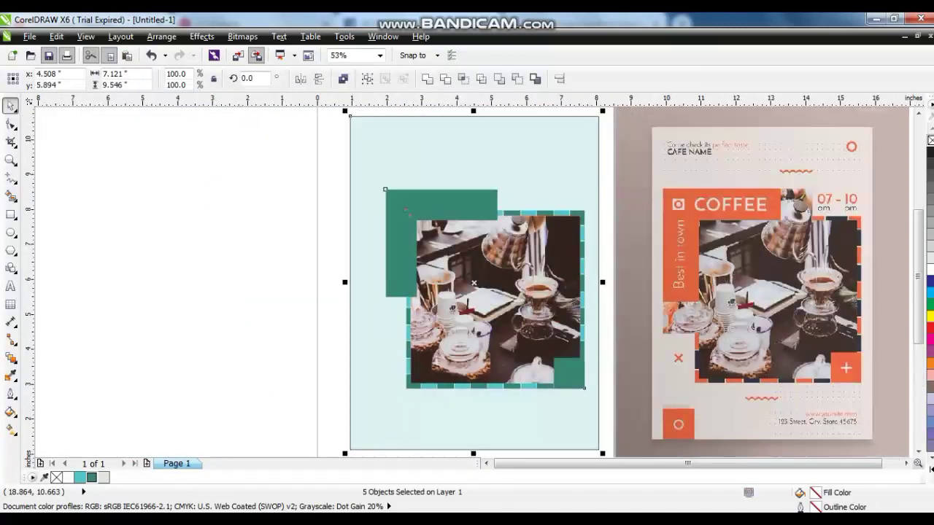
{"action": "key", "text": "Escape"}
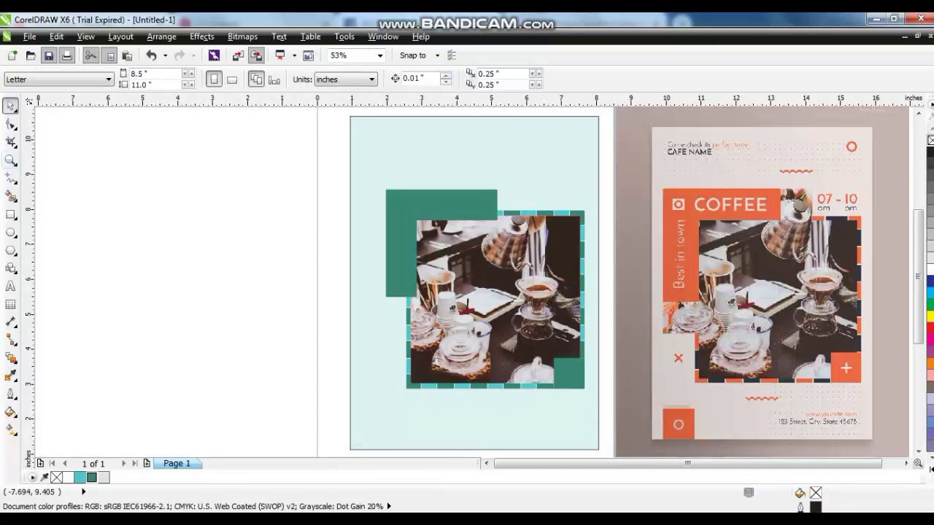
{"action": "key", "text": "z"}
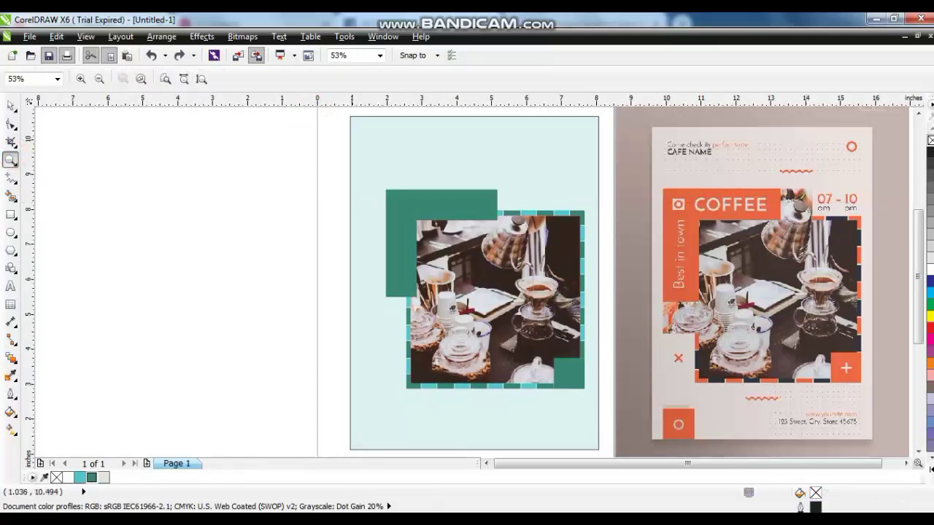
{"action": "left_click_drag", "start_coordinate": [344, 113], "coordinate": [293, 113]}
{"action": "left_click", "coordinate": [604, 175]}
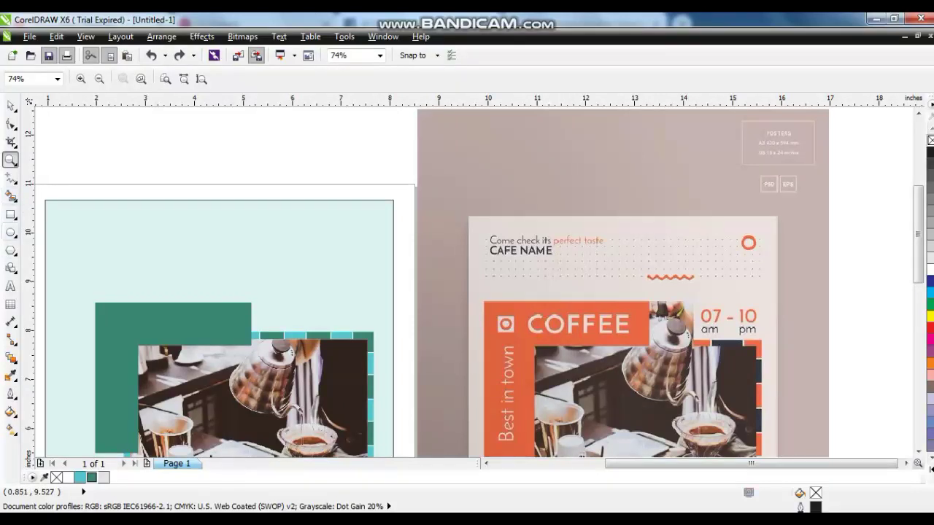
Type the heading 'Come checks its perfect taste' near the page top and colour 'perfect taste' Grass Green.
{"action": "left_click", "coordinate": [11, 286]}
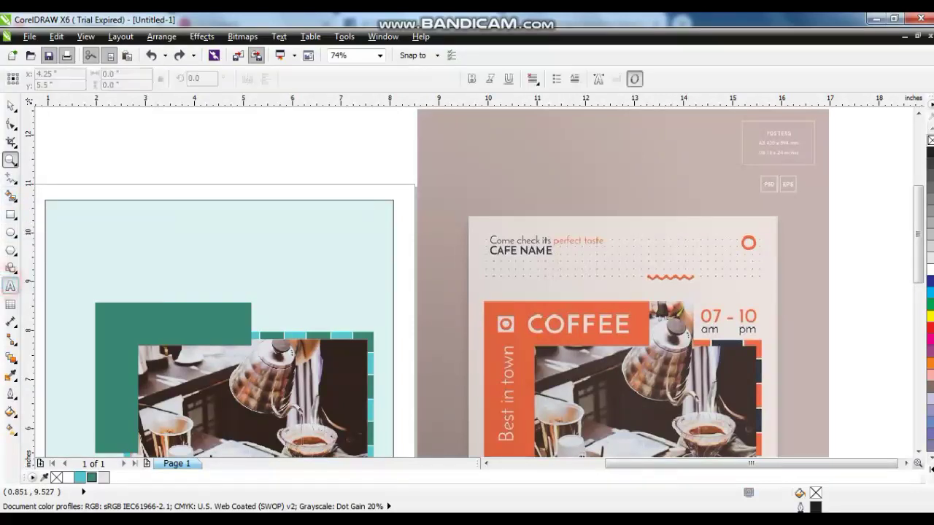
{"action": "left_click", "coordinate": [65, 253]}
{"action": "type", "text": "co"}
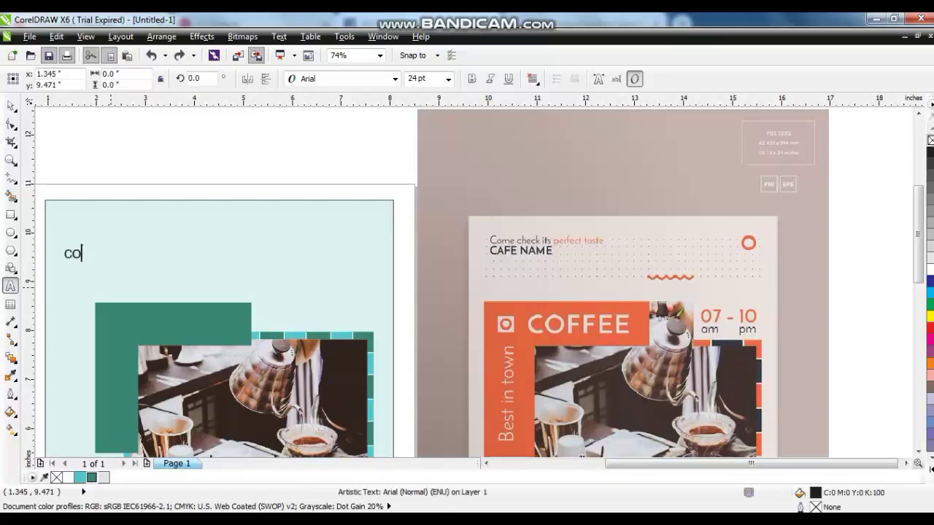
{"action": "type", "text": "me"}
{"action": "key", "text": "BackSpace"}
{"action": "key", "text": "BackSpace"}
{"action": "key", "text": "BackSpace"}
{"action": "key", "text": "BackSpace"}
{"action": "type", "text": "Come che"}
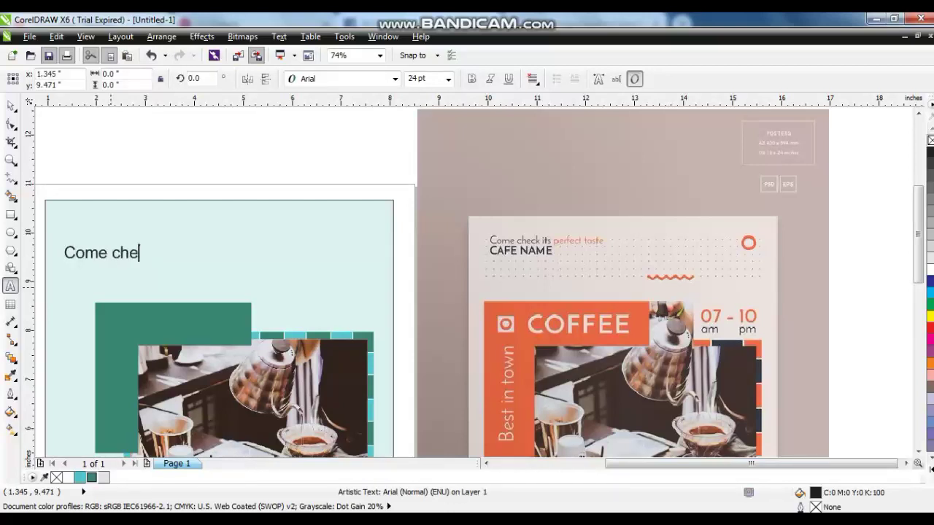
{"action": "type", "text": "cks its"}
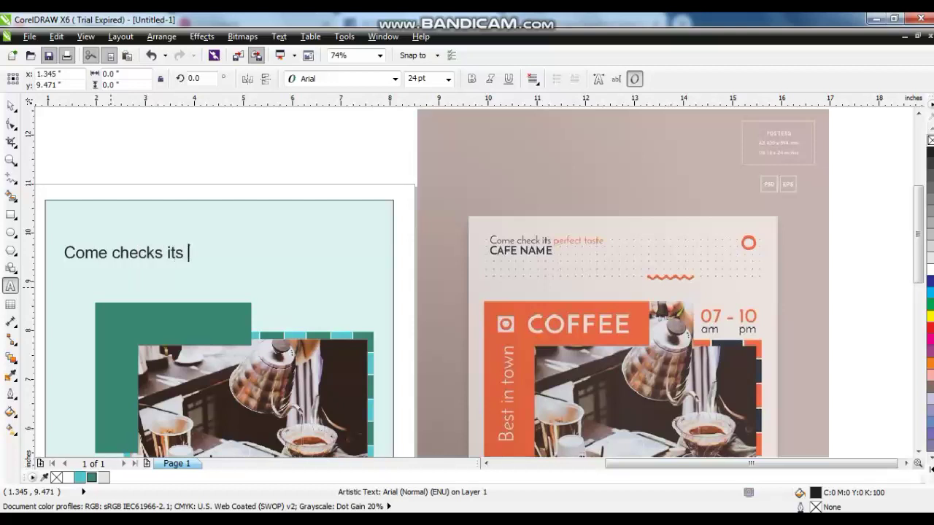
{"action": "type", "text": " perfect tas"}
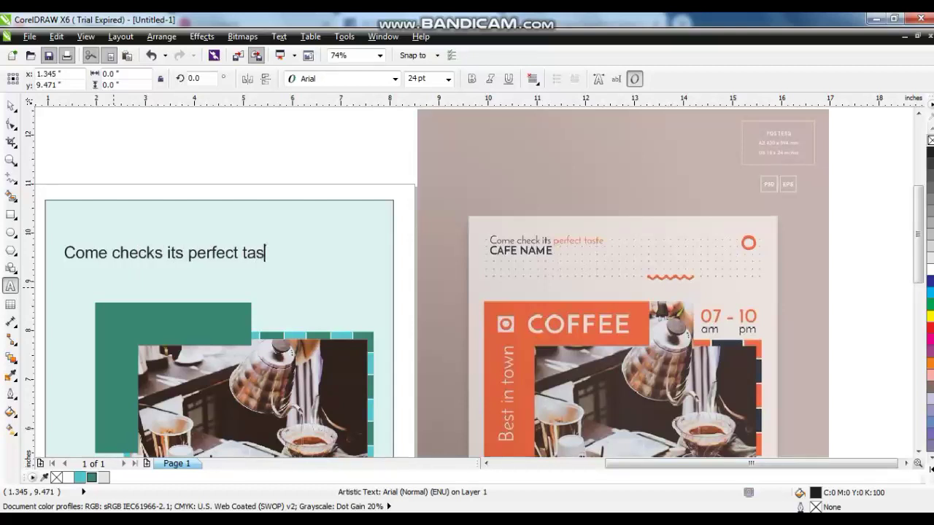
{"action": "type", "text": "te"}
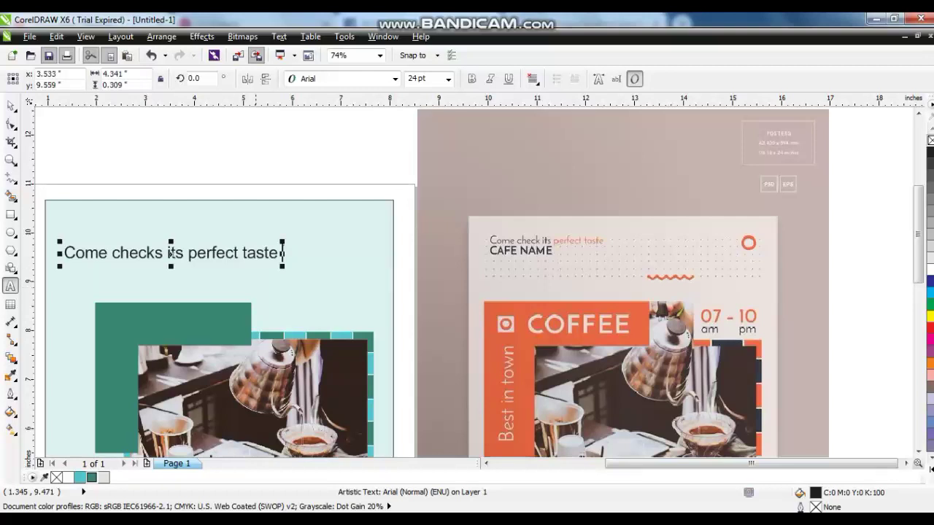
{"action": "left_click_drag", "start_coordinate": [283, 253], "coordinate": [192, 253]}
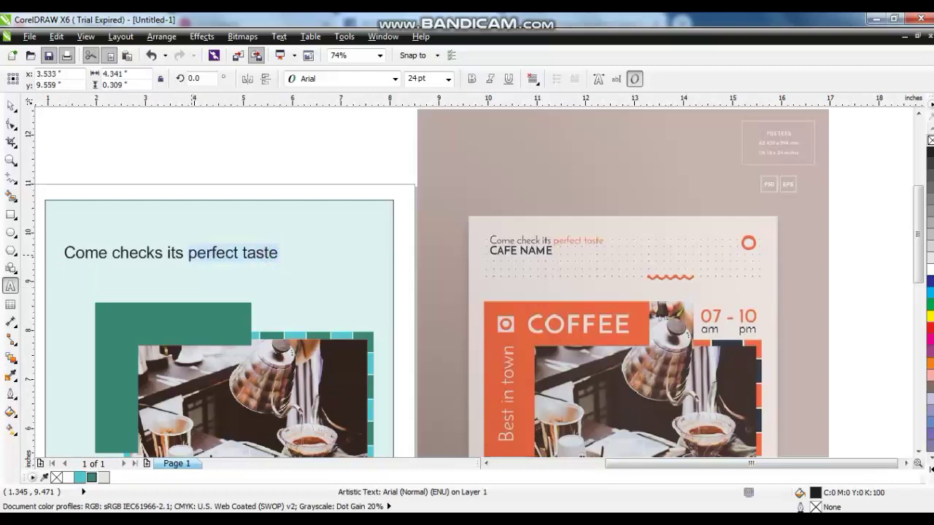
{"action": "left_click", "coordinate": [91, 477]}
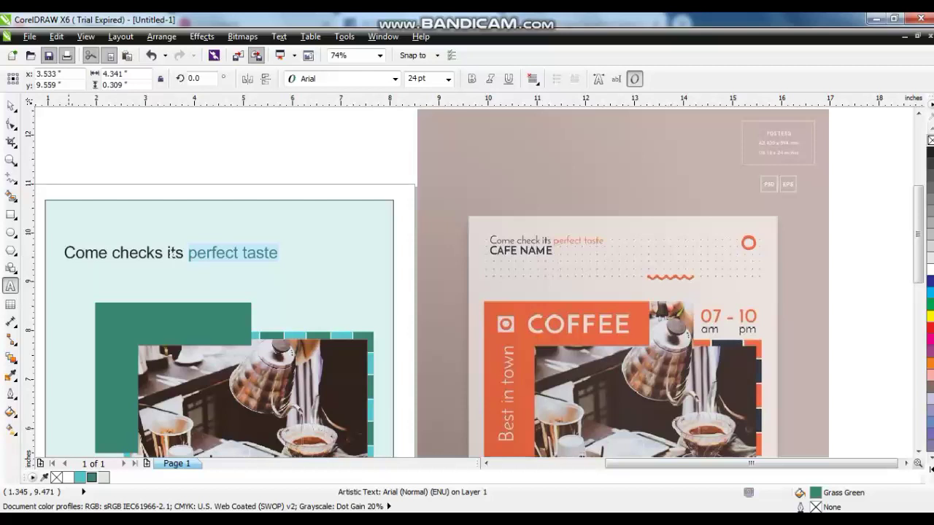
{"action": "left_click", "coordinate": [11, 106]}
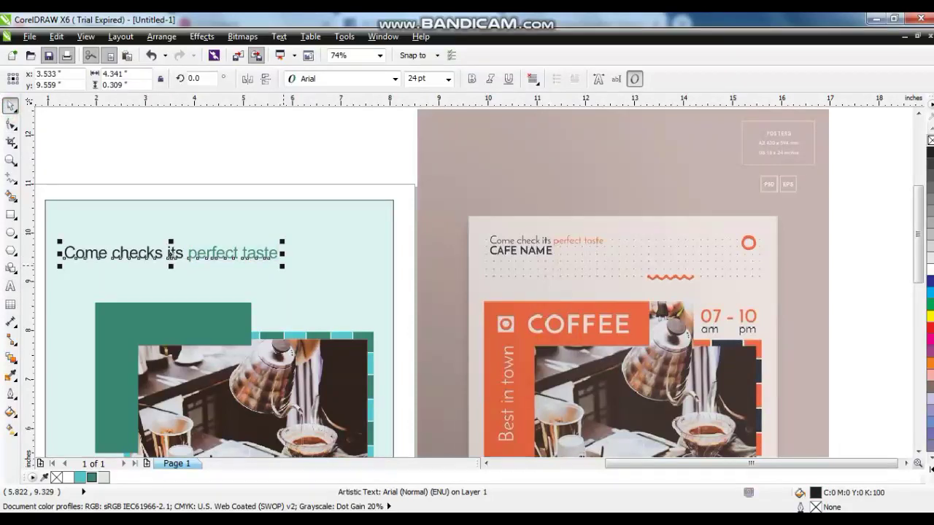
Scale the tagline down to about 13.7 pt.
{"action": "left_click", "coordinate": [282, 267]}
{"action": "left_click_drag", "start_coordinate": [281, 266], "coordinate": [189, 257]}
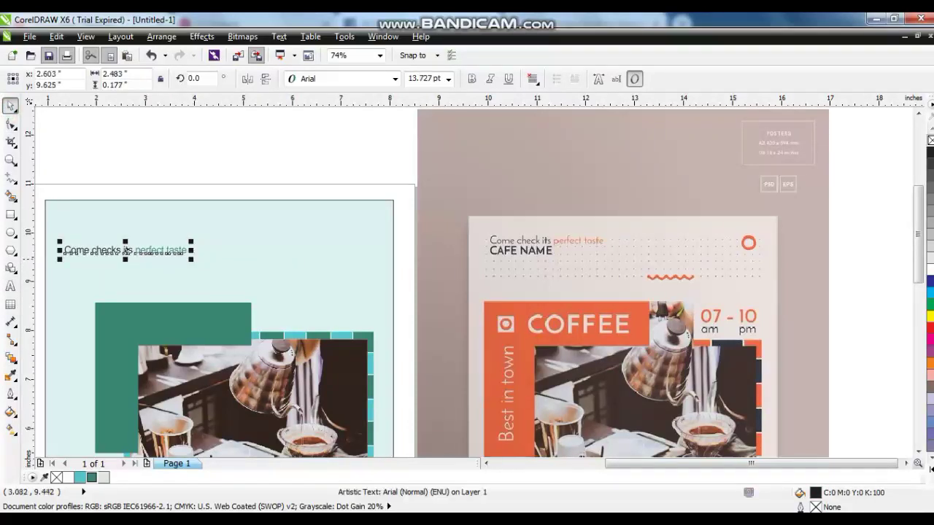
{"action": "left_click", "coordinate": [342, 265]}
Enlarge the photo, border and green blocks together toward the top-left to 6.204 × 6.22 inches.
{"action": "key", "text": "shift+F2"}
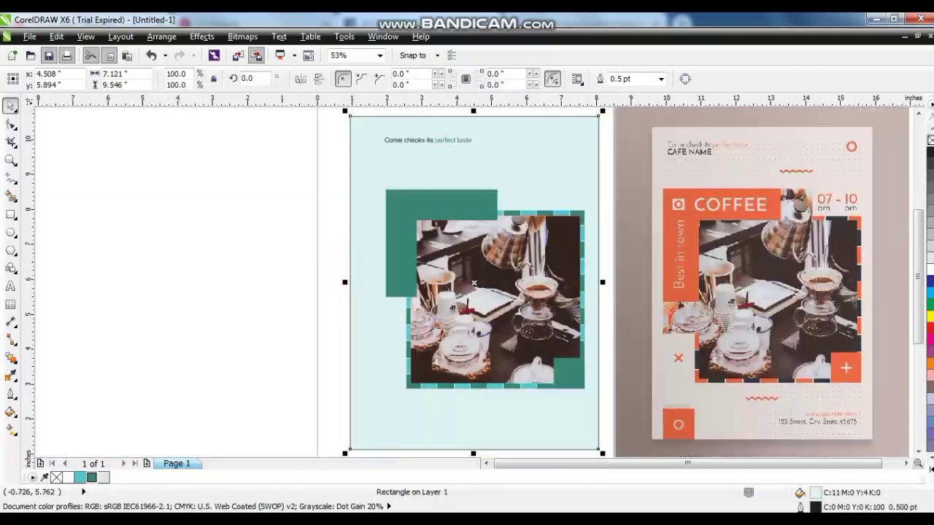
{"action": "left_click_drag", "start_coordinate": [453, 328], "coordinate": [275, 189]}
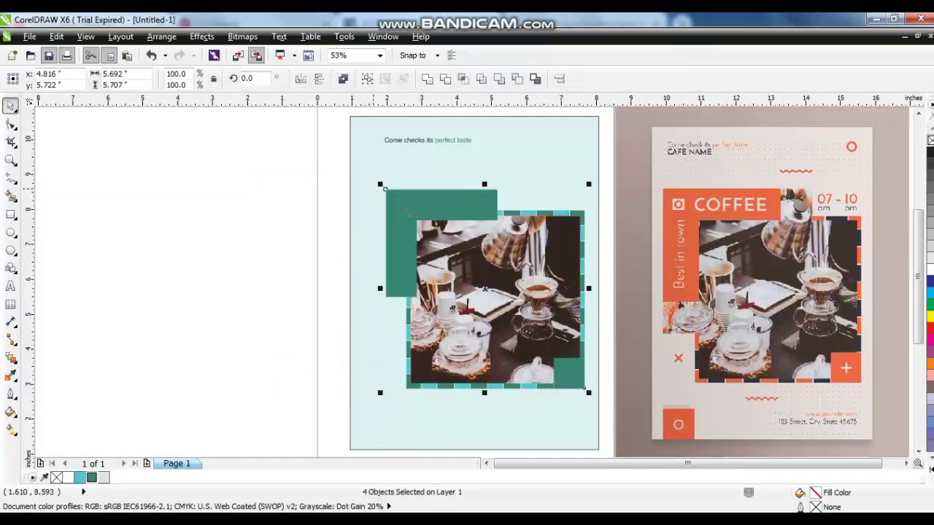
{"action": "left_click_drag", "start_coordinate": [382, 185], "coordinate": [364, 167]}
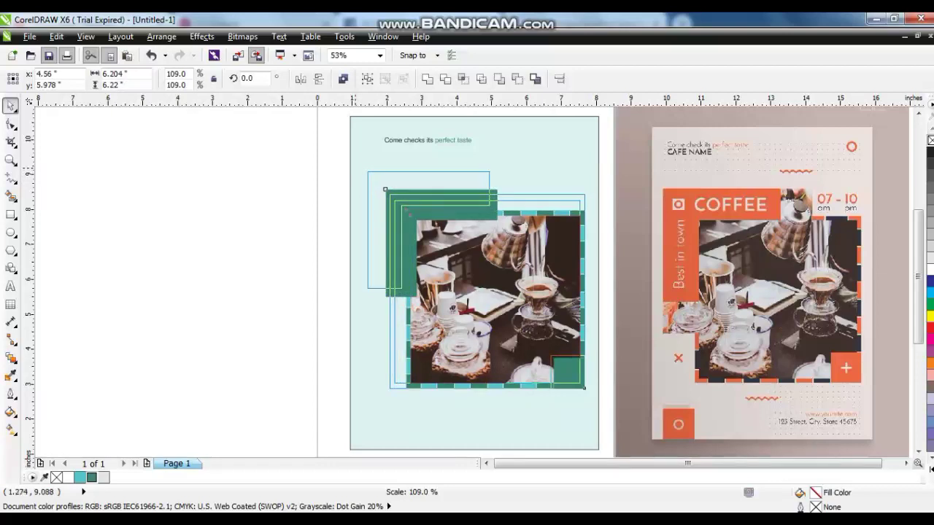
{"action": "left_click_drag", "start_coordinate": [367, 171], "coordinate": [367, 175]}
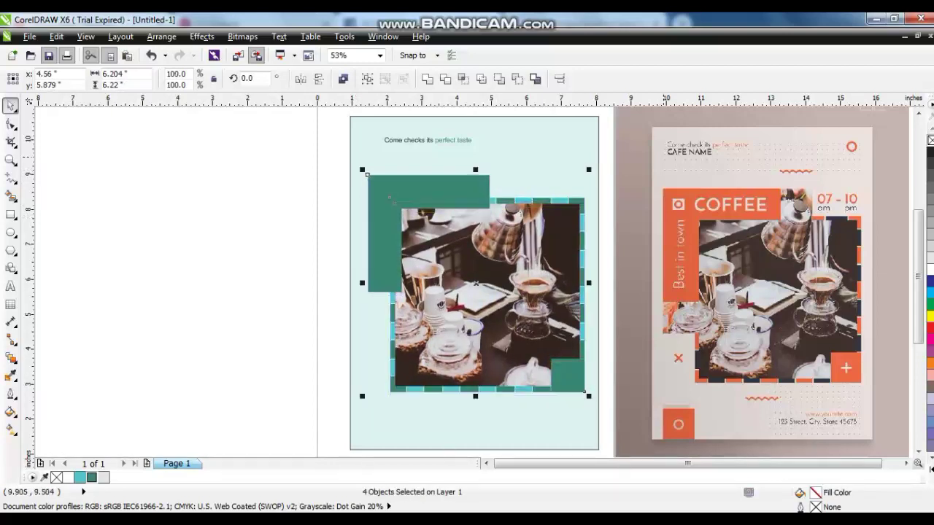
{"action": "left_click", "coordinate": [662, 156], "text": "shift"}
{"action": "scroll", "coordinate": [36, 319], "scroll_direction": "down", "scroll_amount": 1}
{"action": "key", "text": "Escape"}
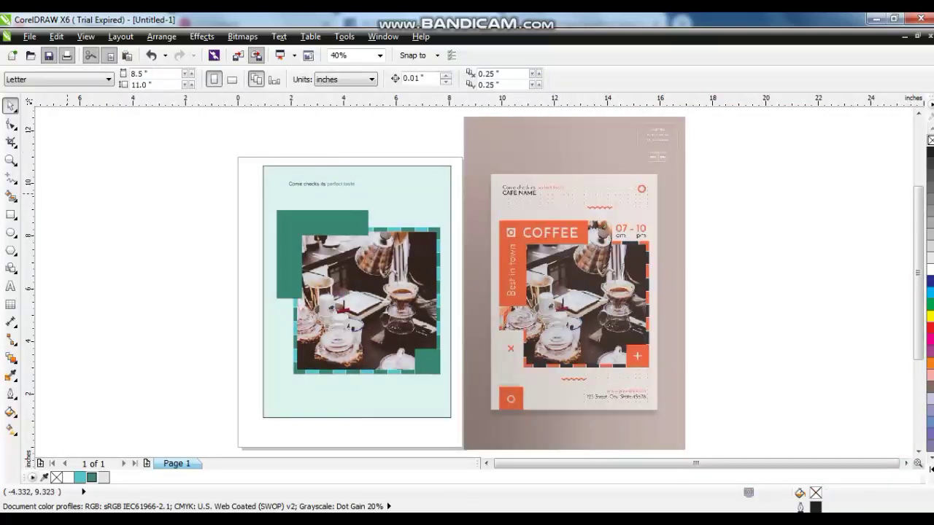
{"action": "left_click", "coordinate": [11, 161]}
{"action": "left_click_drag", "start_coordinate": [290, 163], "coordinate": [688, 261]}
Move the tagline up near the page top and add a second line 'CAFÉ NAME' beneath it.
{"action": "left_click", "coordinate": [11, 106]}
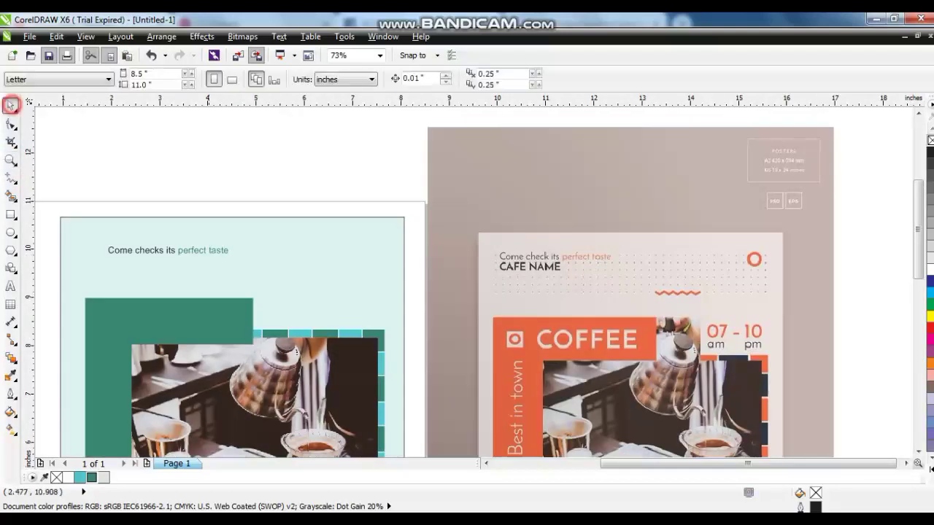
{"action": "left_click_drag", "start_coordinate": [196, 249], "coordinate": [179, 238]}
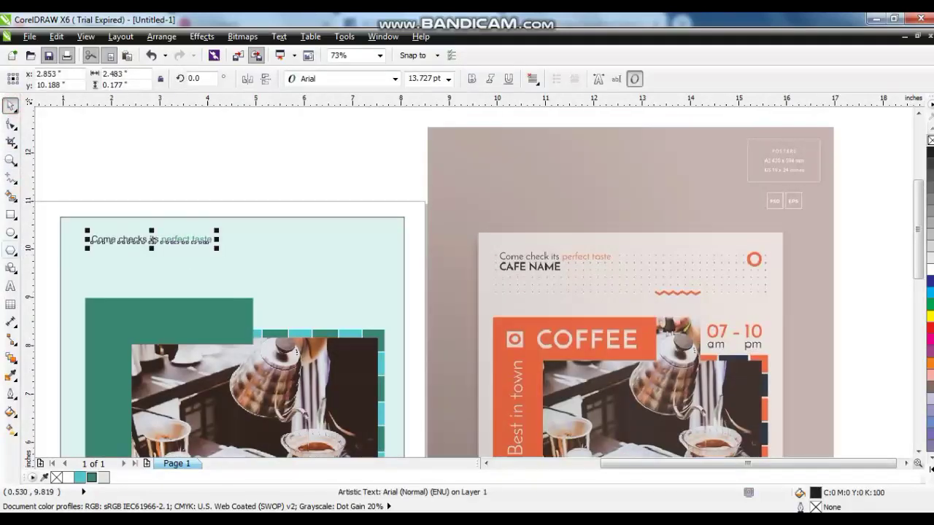
{"action": "left_click", "coordinate": [10, 286]}
{"action": "type", "text": "................................................................."}
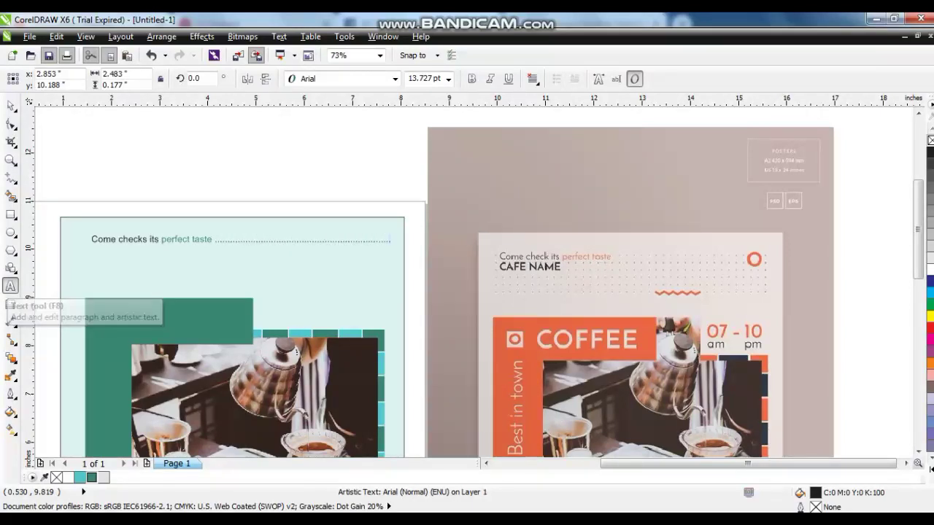
{"action": "key", "text": "shift+Left"}
{"action": "key", "text": "shift+Left"}
{"action": "key", "text": "shift+Left"}
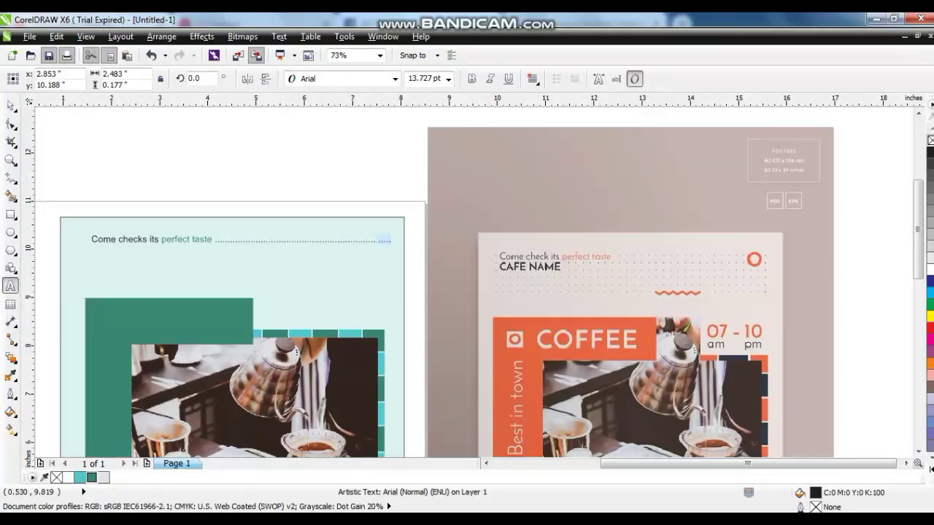
{"action": "key", "text": "shift+Left"}
{"action": "key", "text": "shift+Left"}
{"action": "key", "text": "shift+Left"}
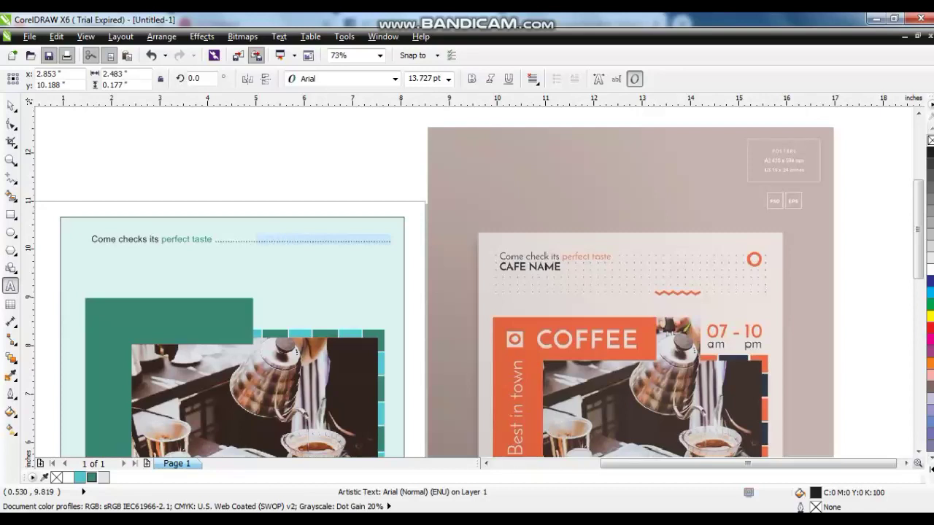
{"action": "key", "text": "shift+Left"}
{"action": "key", "text": "shift+Left"}
{"action": "key", "text": "shift+Left"}
{"action": "key", "text": "End"}
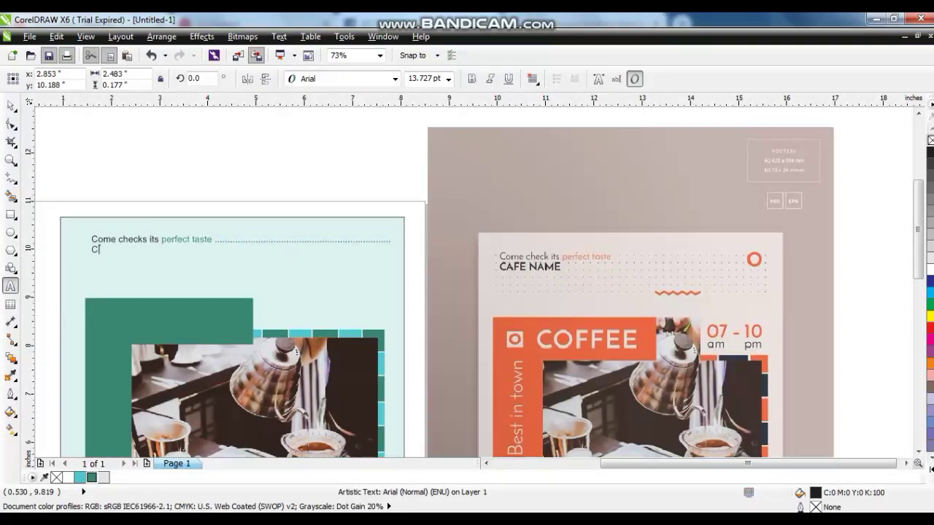
{"action": "type", "text": "AFE NAME"}
{"action": "type", "text": " a"}
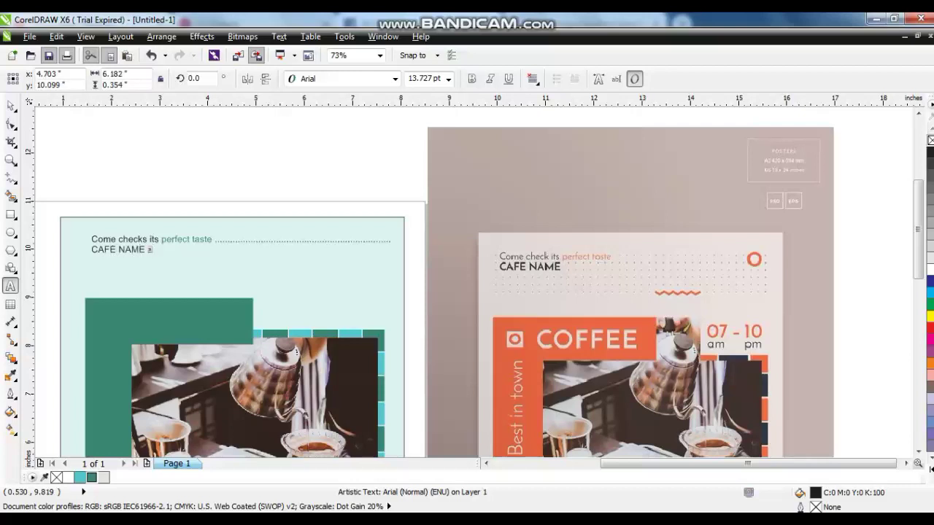
{"action": "key", "text": "ctrl+z"}
{"action": "left_click", "coordinate": [11, 177]}
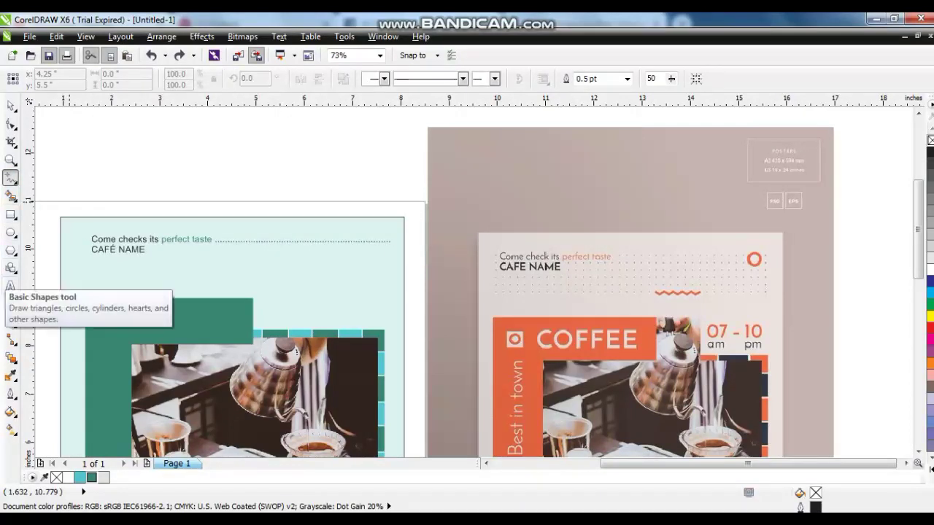
Remove the typed dots after 'perfect taste' from the heading text.
{"action": "left_click", "coordinate": [11, 285]}
{"action": "left_click", "coordinate": [228, 239]}
{"action": "key", "text": "Escape"}
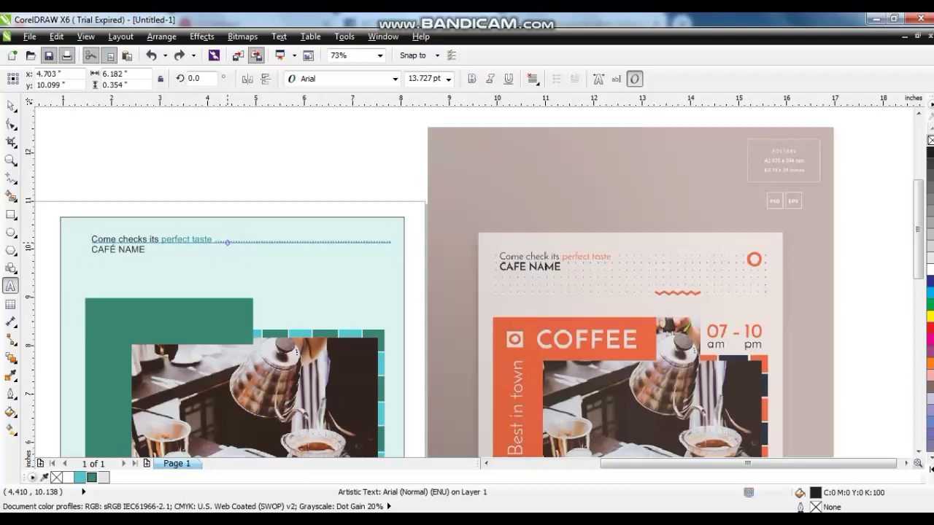
{"action": "left_click", "coordinate": [89, 241]}
{"action": "left_click", "coordinate": [212, 242]}
{"action": "key", "text": "Escape"}
Draw a 1 pt straight line from the end of 'perfect taste' to near the page's right edge.
{"action": "left_click", "coordinate": [10, 178]}
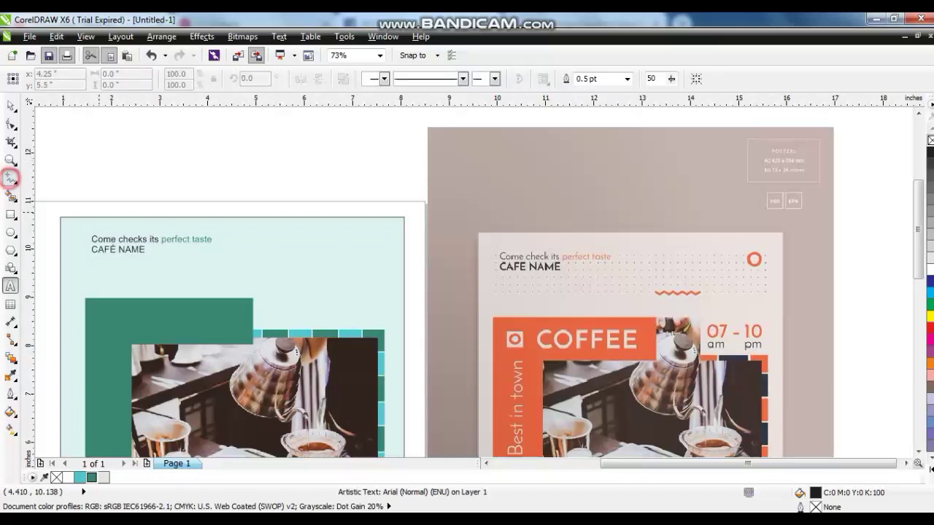
{"action": "left_click", "coordinate": [215, 242]}
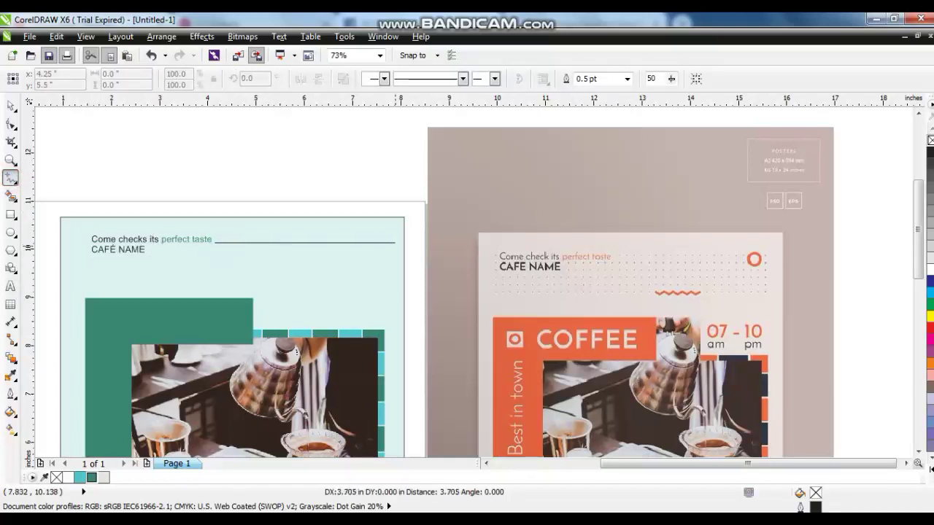
{"action": "left_click", "coordinate": [400, 242]}
{"action": "left_click", "coordinate": [10, 394]}
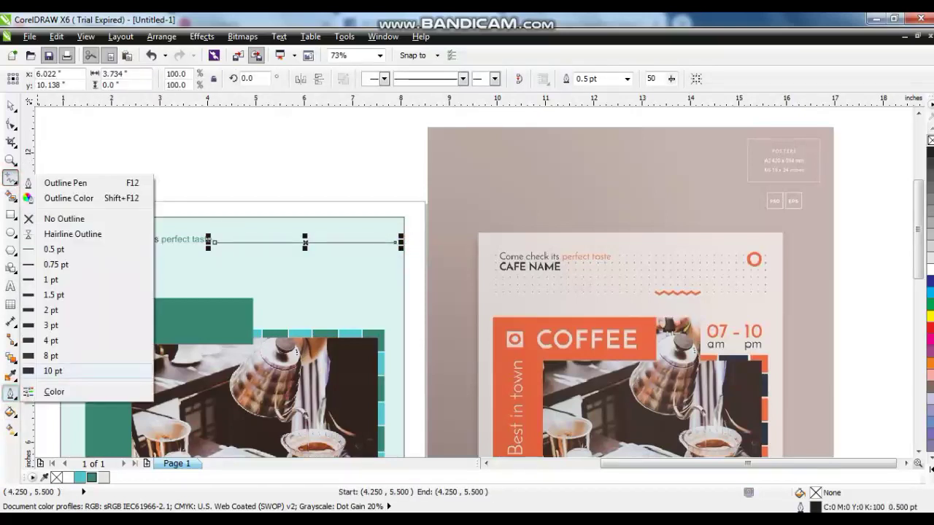
{"action": "left_click", "coordinate": [51, 280]}
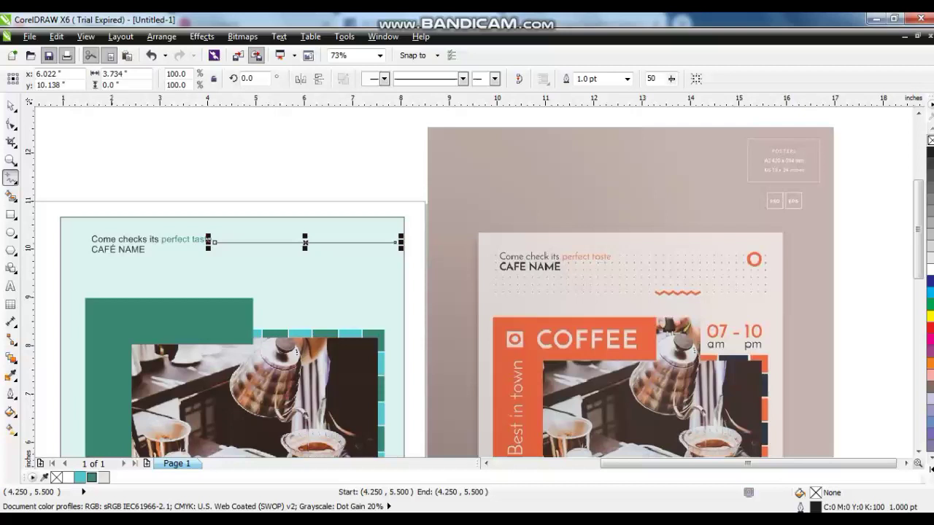
Set the line's outline style to dotted in the Outline Pen settings.
{"action": "left_click", "coordinate": [10, 394]}
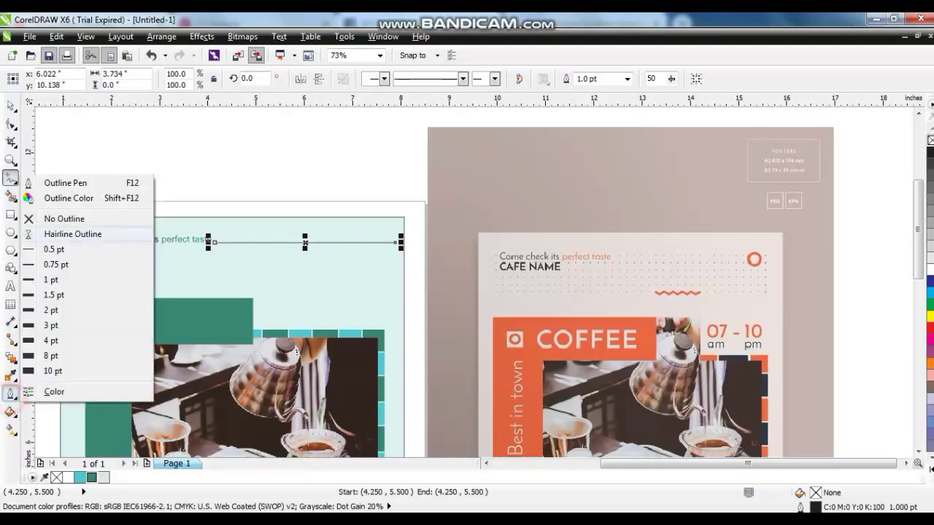
{"action": "left_click", "coordinate": [65, 183]}
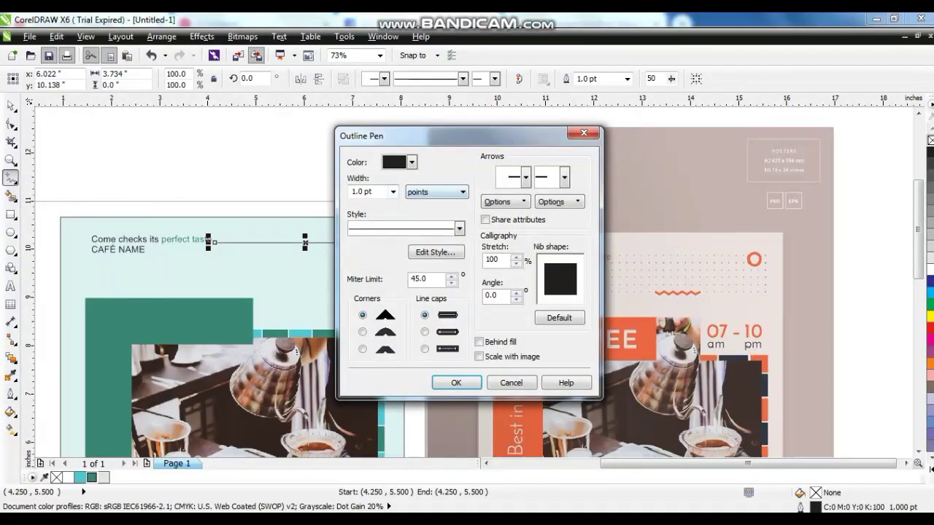
{"action": "left_click", "coordinate": [459, 228]}
{"action": "left_click", "coordinate": [398, 297]}
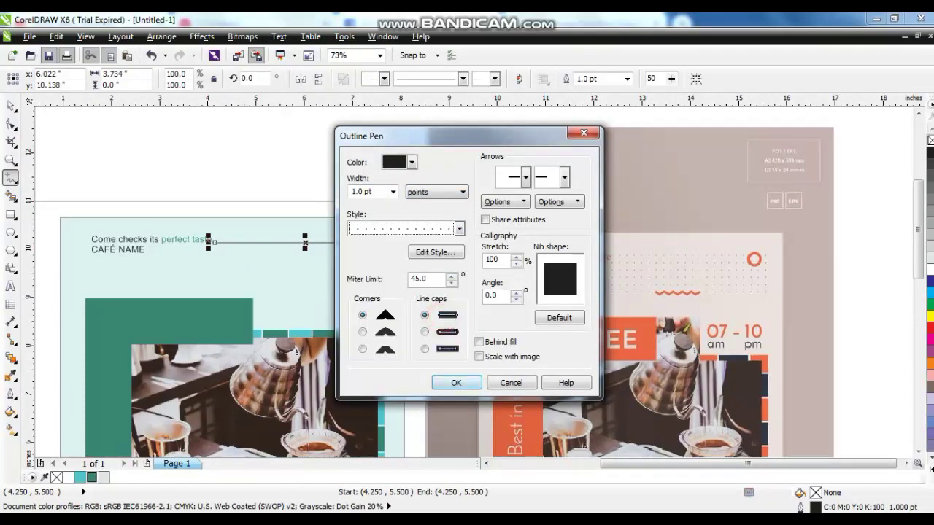
{"action": "left_click", "coordinate": [447, 382]}
{"action": "key", "text": "space"}
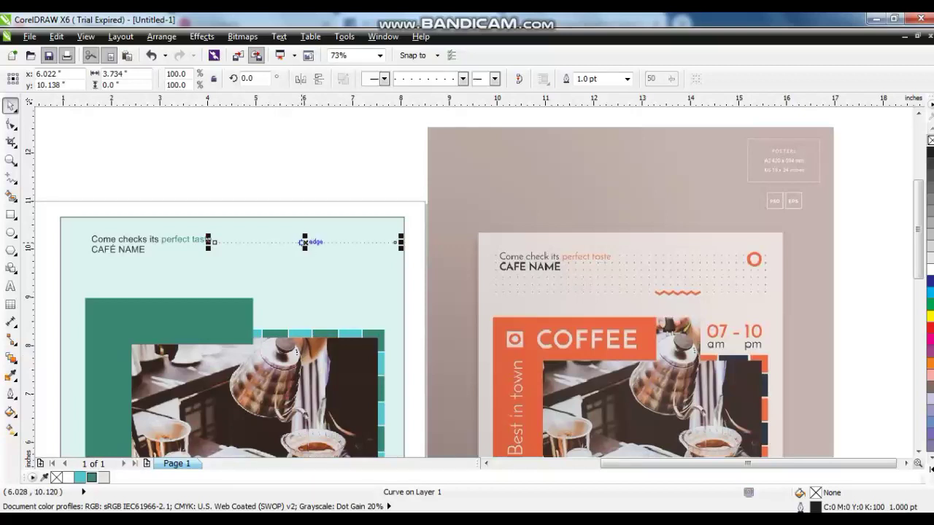
Add two copies of the dotted line below CAFÉ NAME, extending each leftward toward the text margin.
{"action": "left_click_drag", "start_coordinate": [305, 241], "coordinate": [306, 254]}
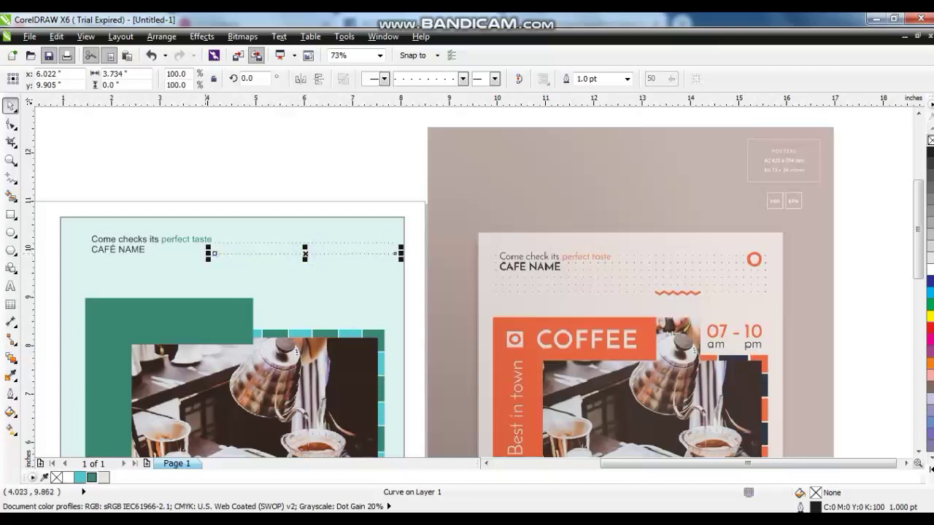
{"action": "left_click", "coordinate": [10, 124]}
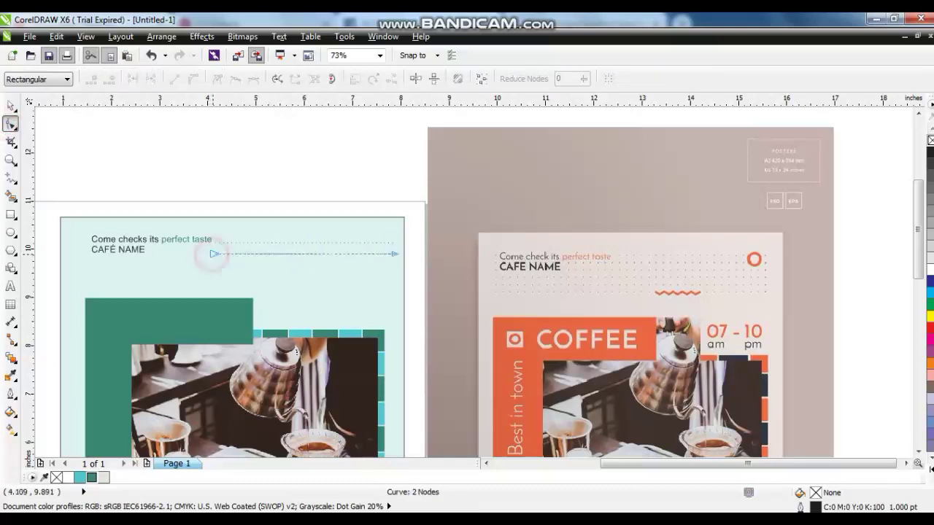
{"action": "left_click_drag", "start_coordinate": [214, 253], "coordinate": [151, 253]}
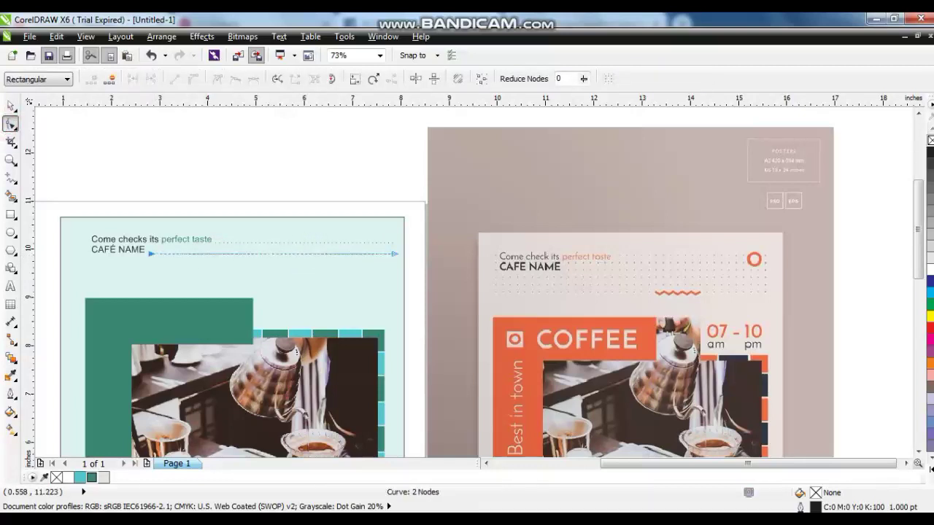
{"action": "key", "text": "space"}
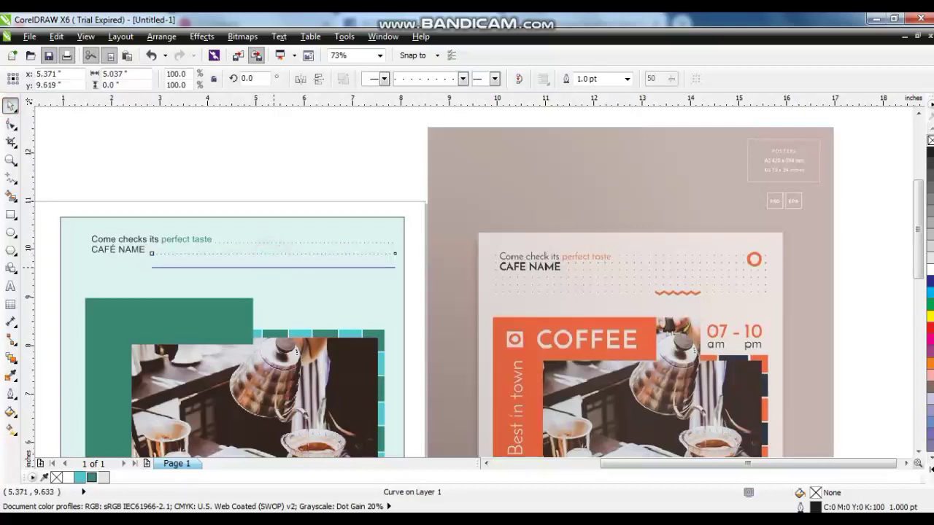
{"action": "left_click_drag", "start_coordinate": [273, 253], "coordinate": [272, 269]}
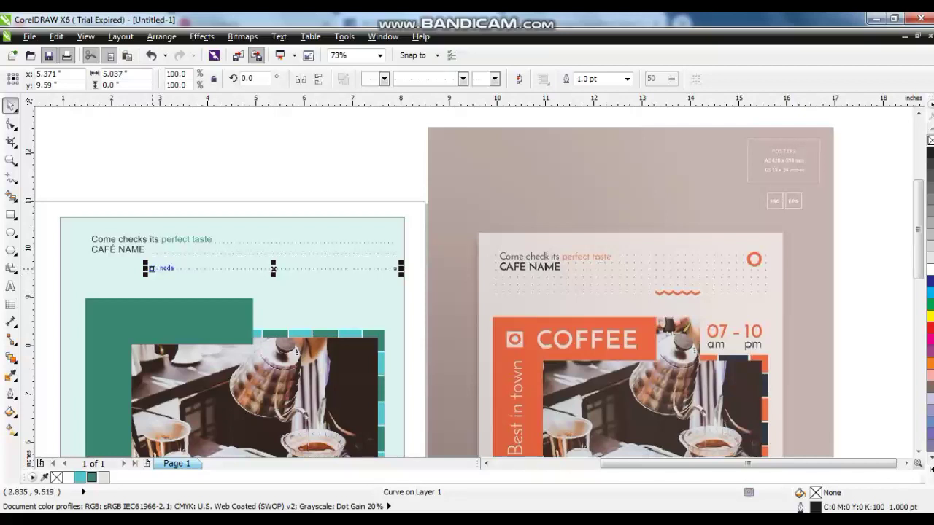
{"action": "key", "text": "F10"}
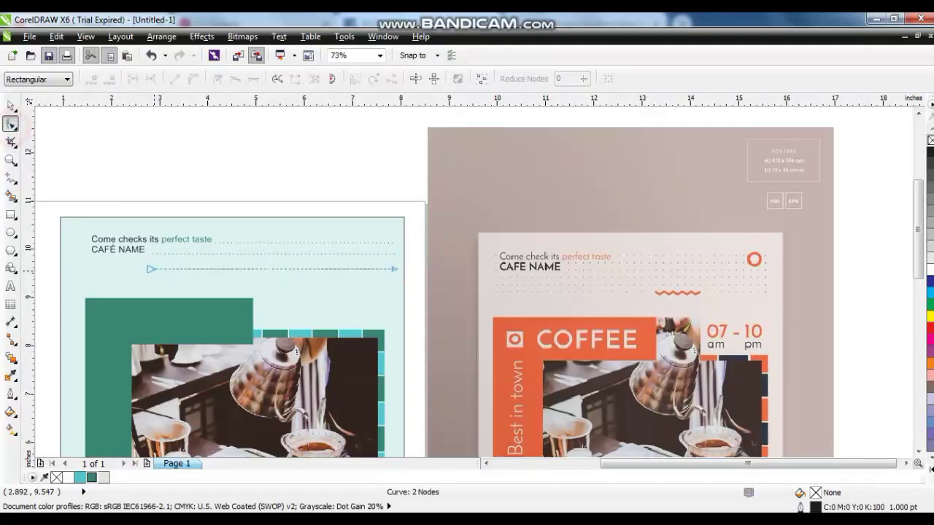
{"action": "left_click_drag", "start_coordinate": [150, 269], "coordinate": [95, 269]}
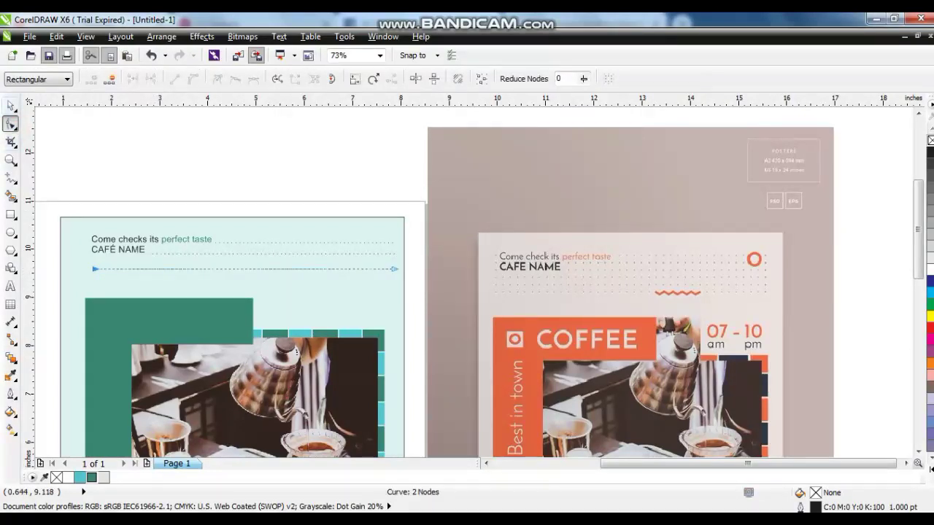
{"action": "key", "text": "space"}
{"action": "left_click_drag", "start_coordinate": [245, 269], "coordinate": [244, 277]}
{"action": "left_click", "coordinate": [400, 234]}
{"action": "scroll", "coordinate": [337, 254], "scroll_direction": "down", "scroll_amount": 2}
{"action": "left_click", "coordinate": [191, 204]}
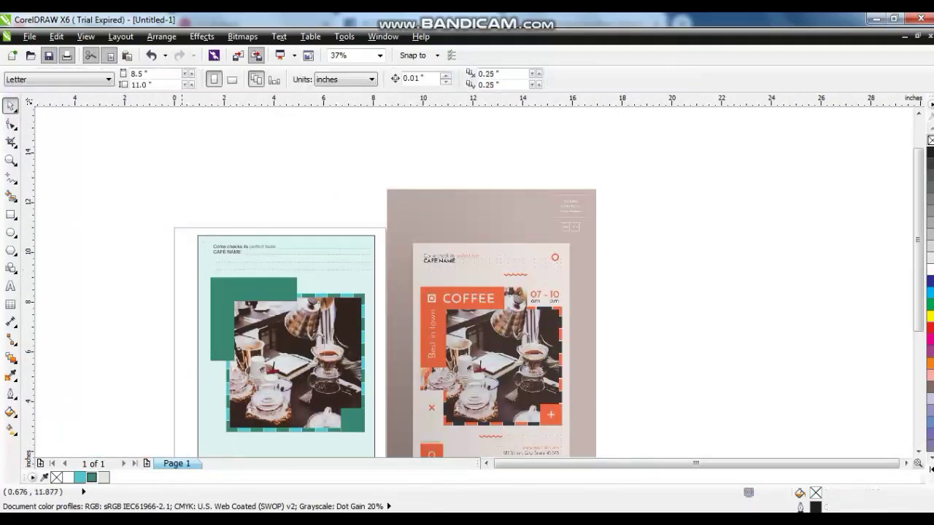
{"action": "left_click", "coordinate": [454, 214]}
{"action": "key", "text": "Escape"}
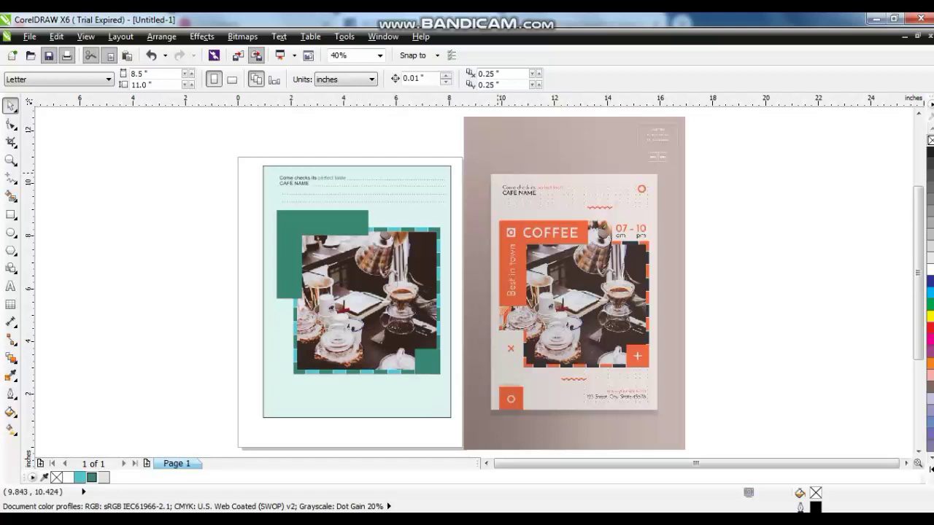
{"action": "left_click", "coordinate": [10, 159]}
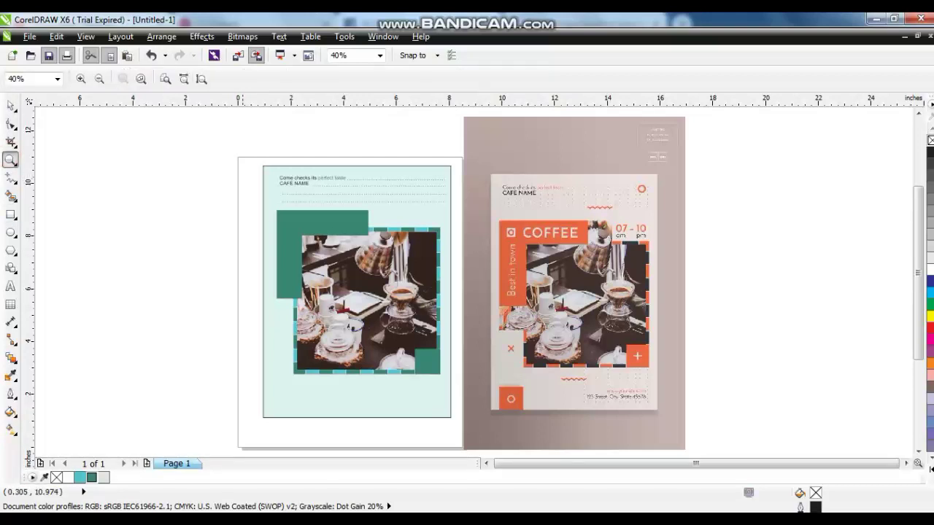
{"action": "left_click_drag", "start_coordinate": [252, 156], "coordinate": [675, 396]}
{"action": "left_click", "coordinate": [10, 106]}
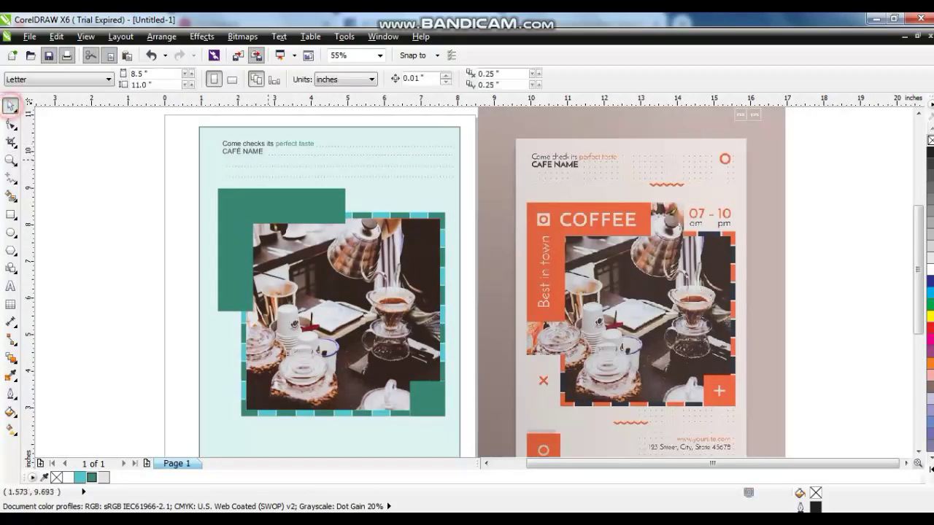
{"action": "left_click", "coordinate": [252, 146]}
{"action": "left_click", "coordinate": [148, 271]}
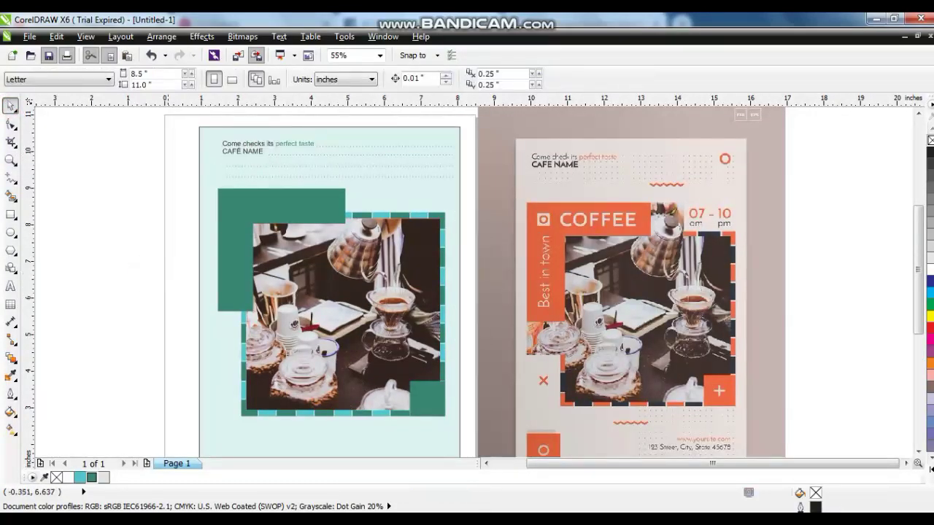